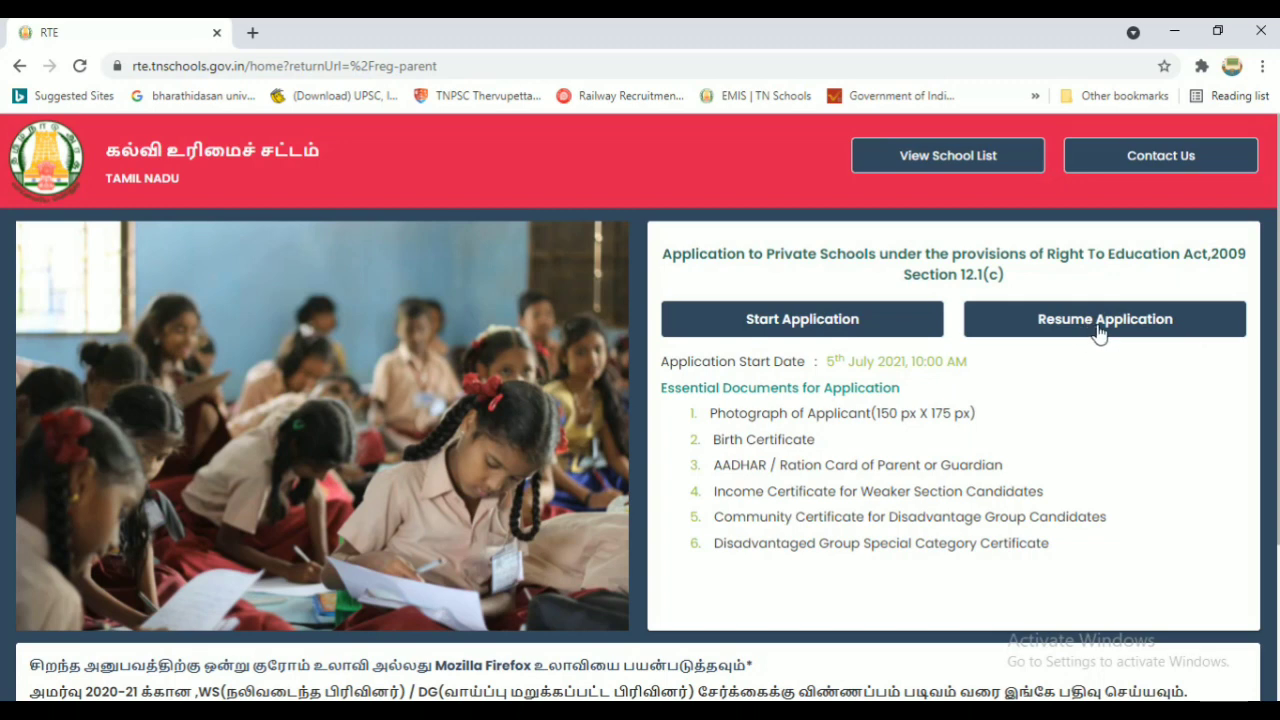
# Start a new RTE application and enter the child's name
pyautogui.click(798, 322)
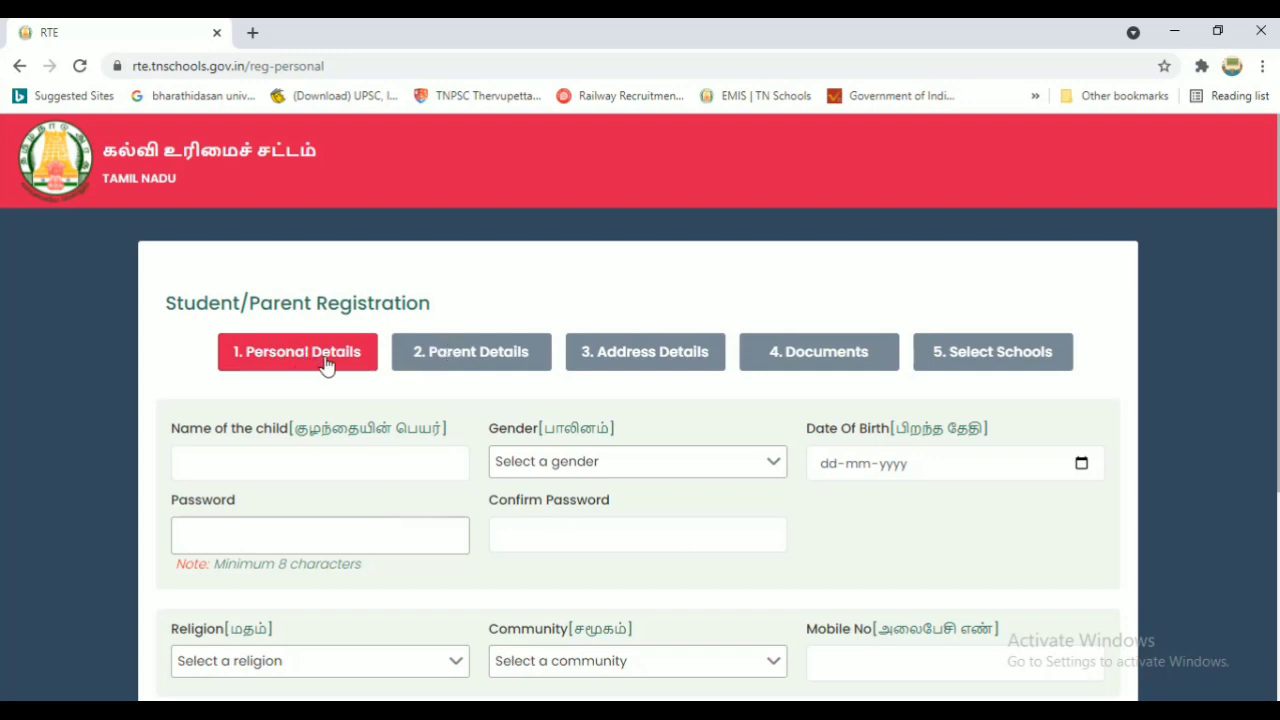
pyautogui.click(305, 465)
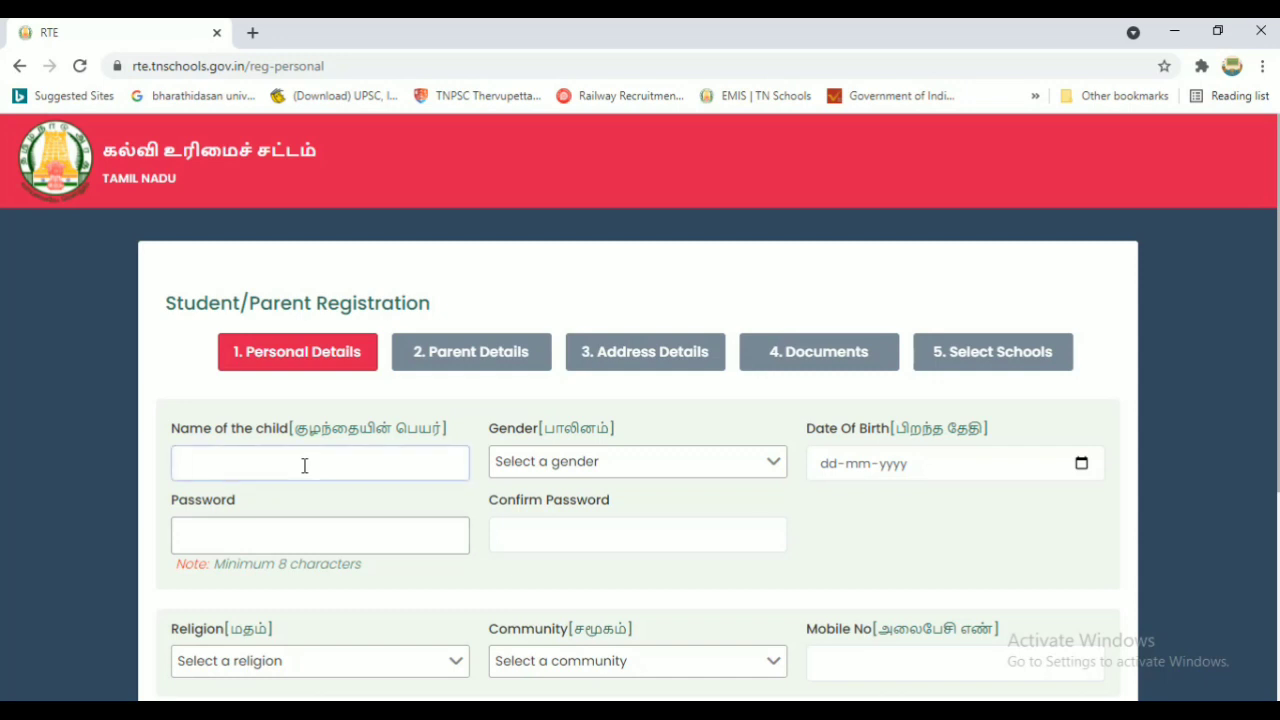
pyautogui.write('ASHIPA')
pyautogui.click(551, 462)
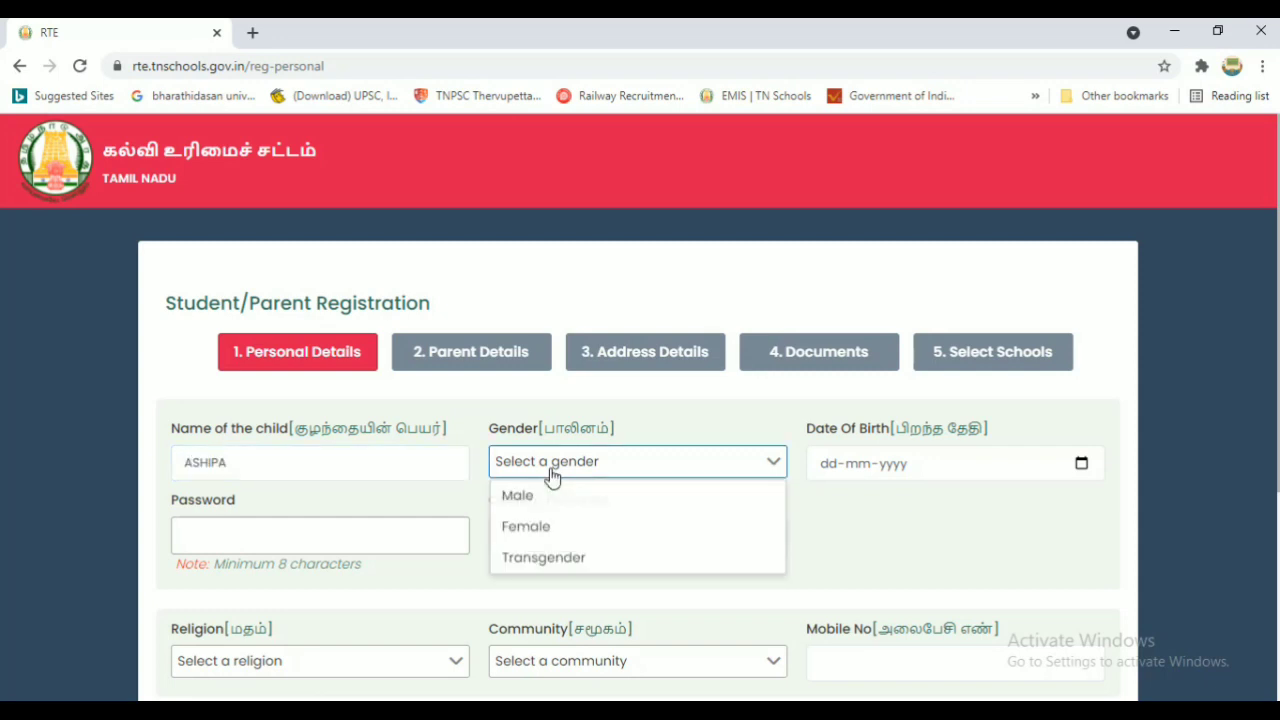
pyautogui.click(543, 527)
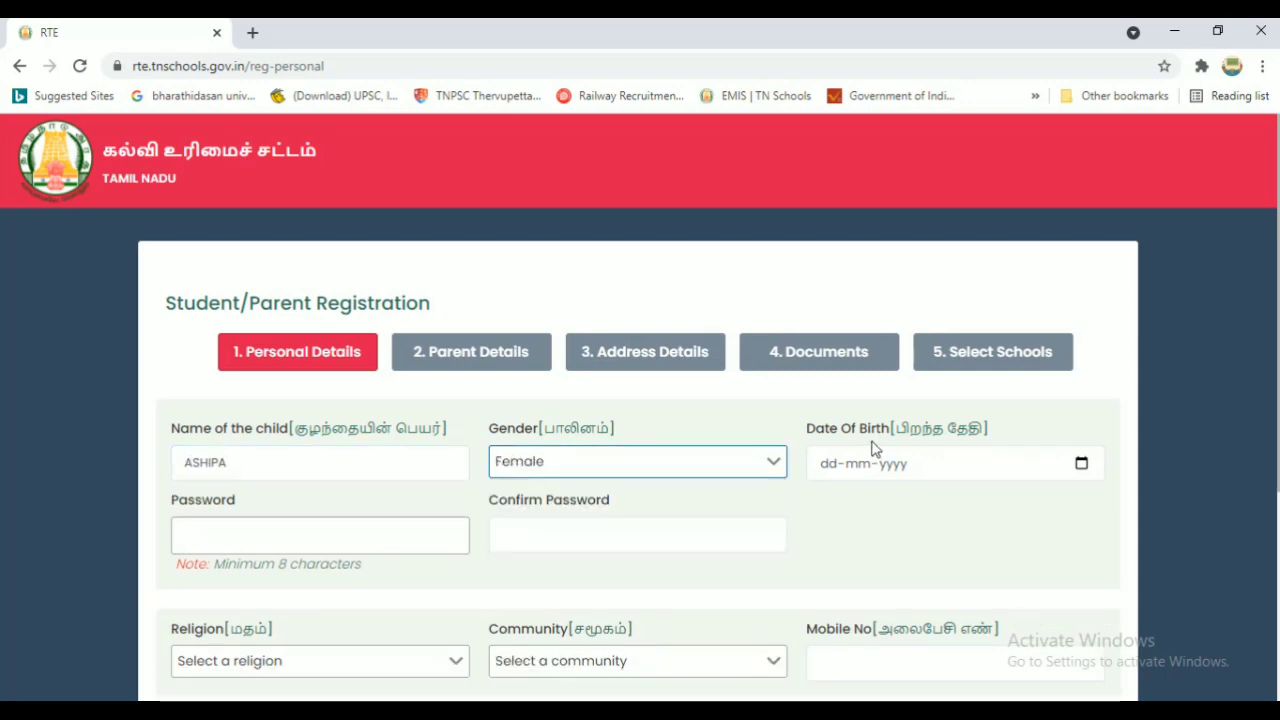
pyautogui.click(830, 465)
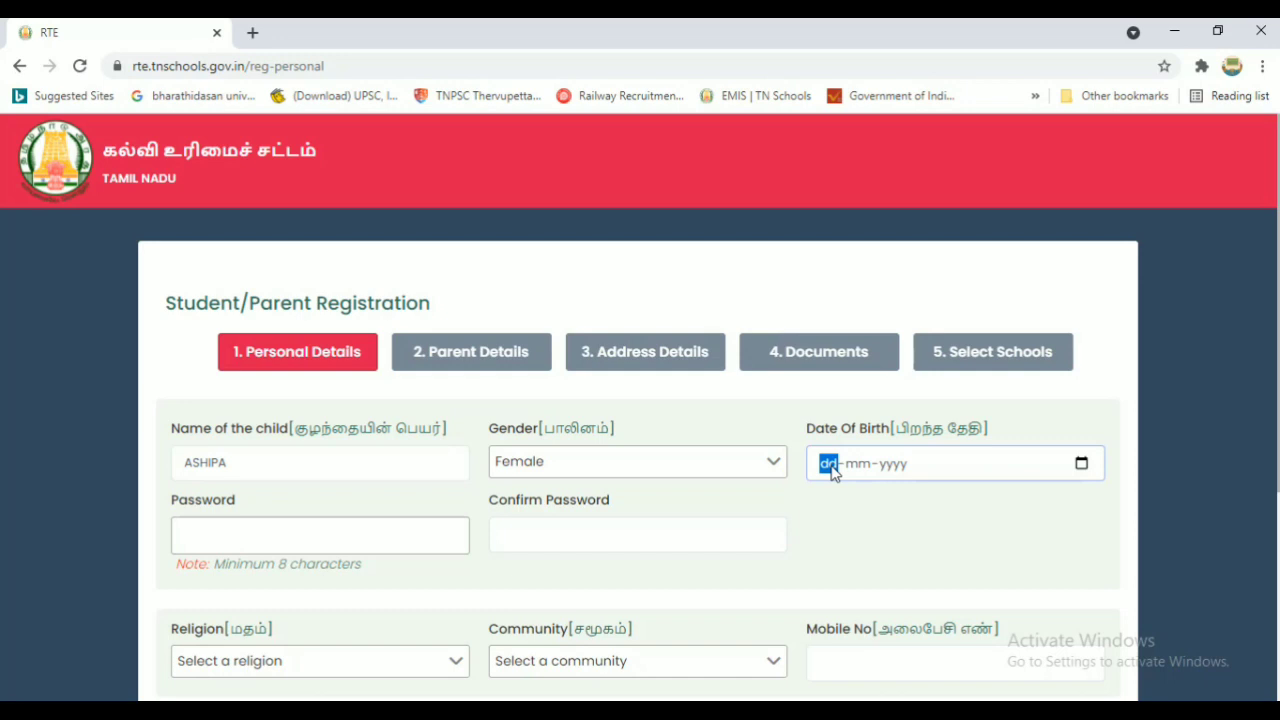
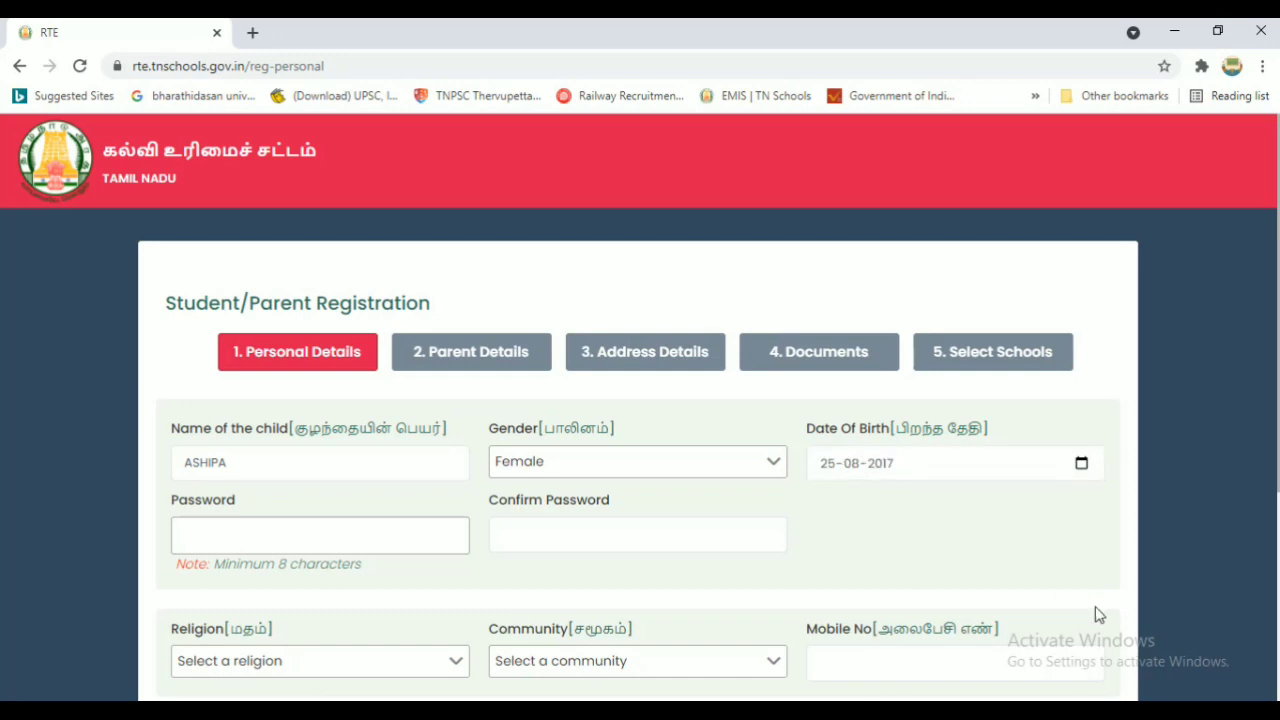
# Enter the account password in both Password and Confirm Password fields
pyautogui.click(278, 534)
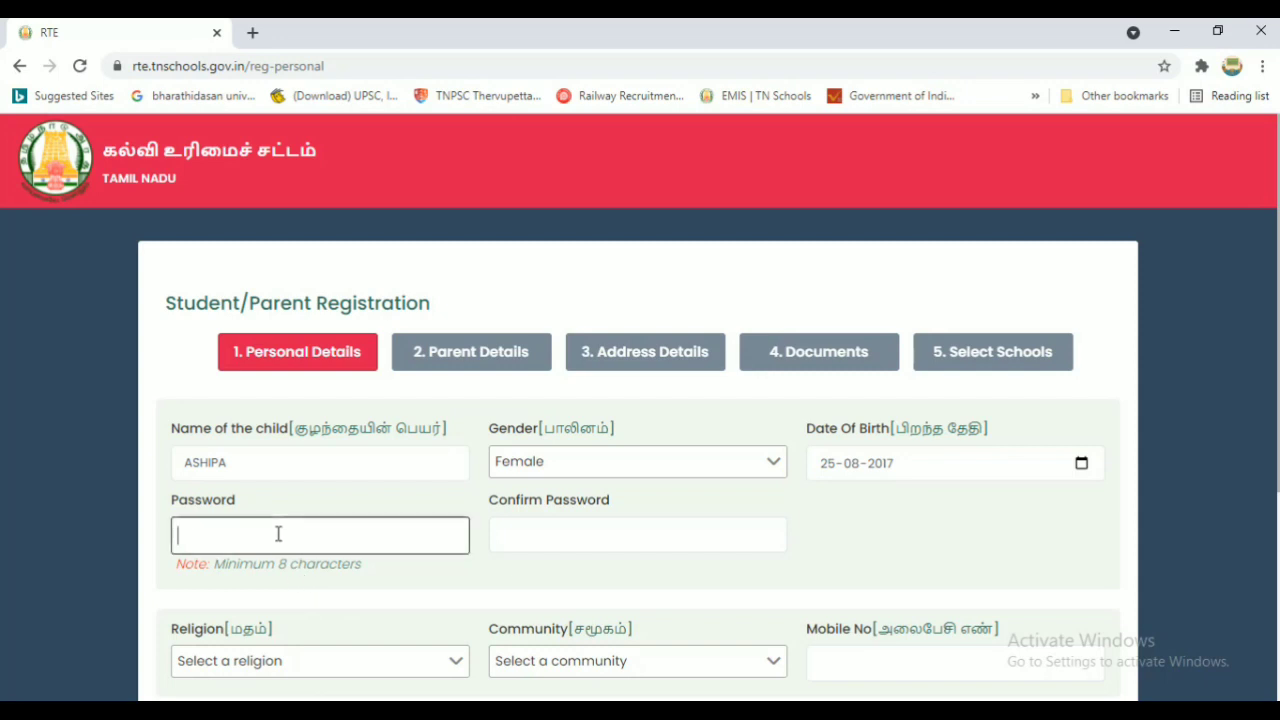
pyautogui.click(278, 534)
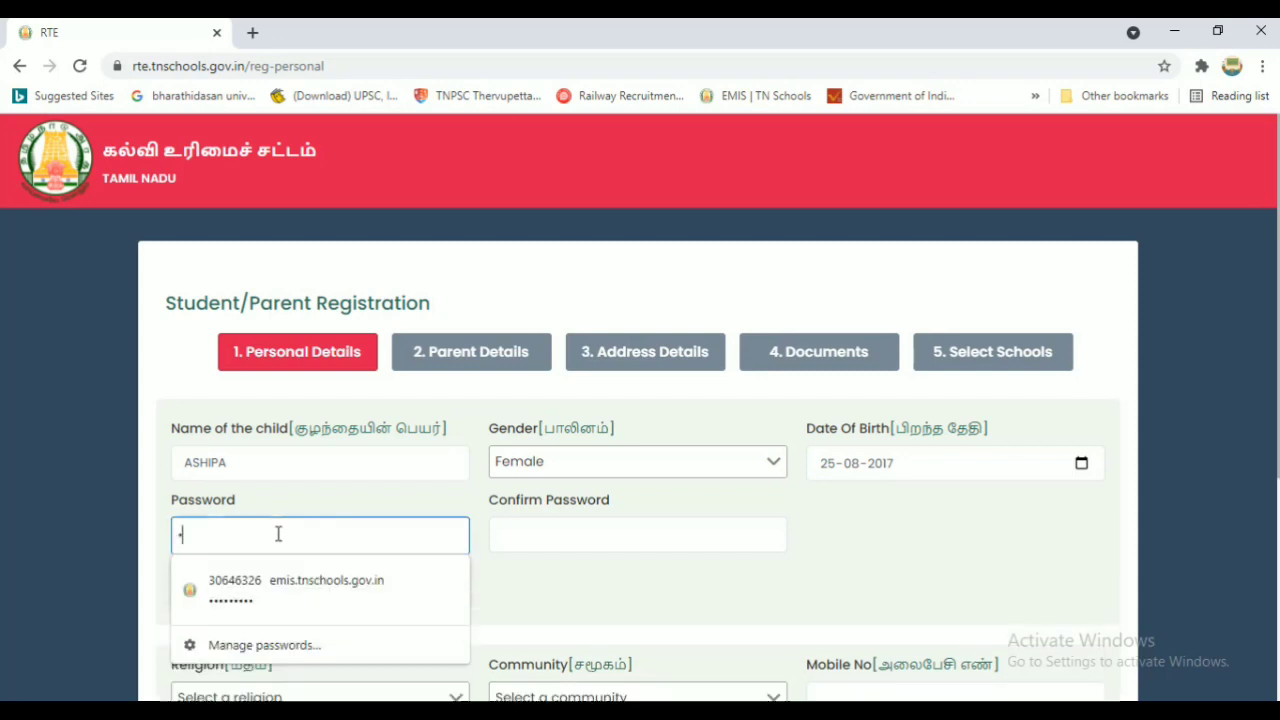
pyautogui.click(523, 530)
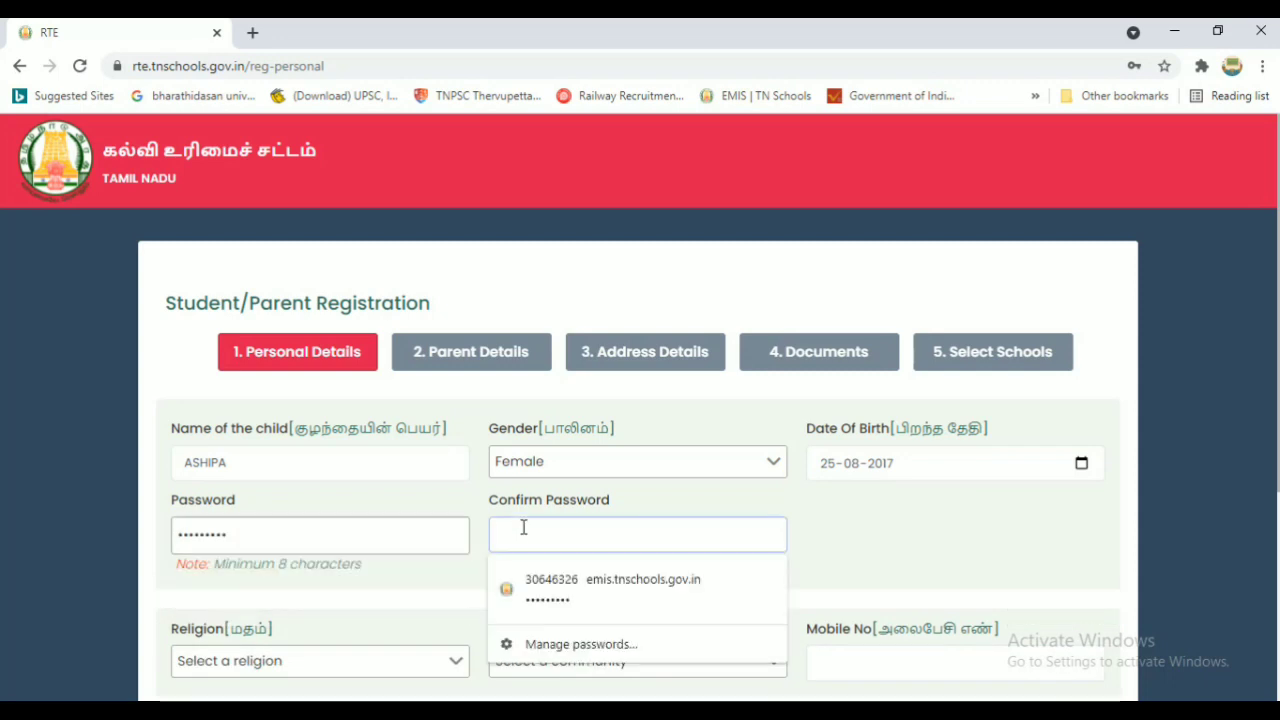
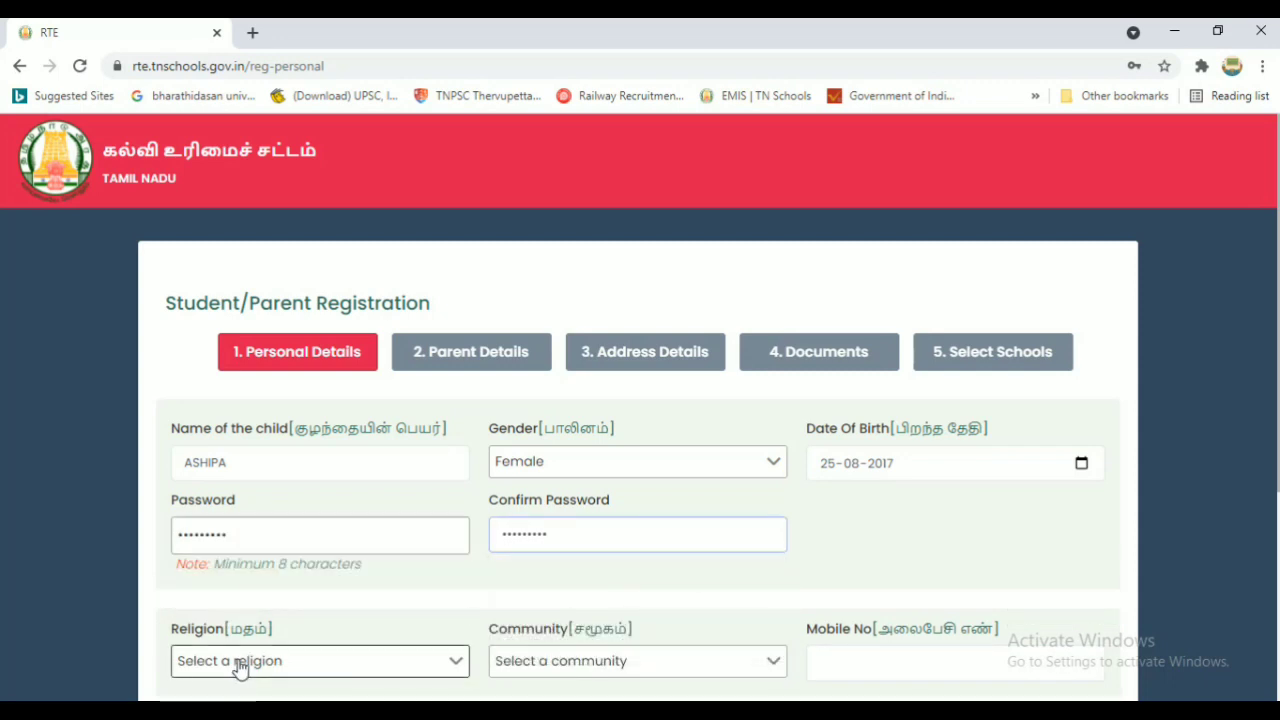
# Choose Muslim as the religion and BC-Muslim as the community
pyautogui.click(240, 670)
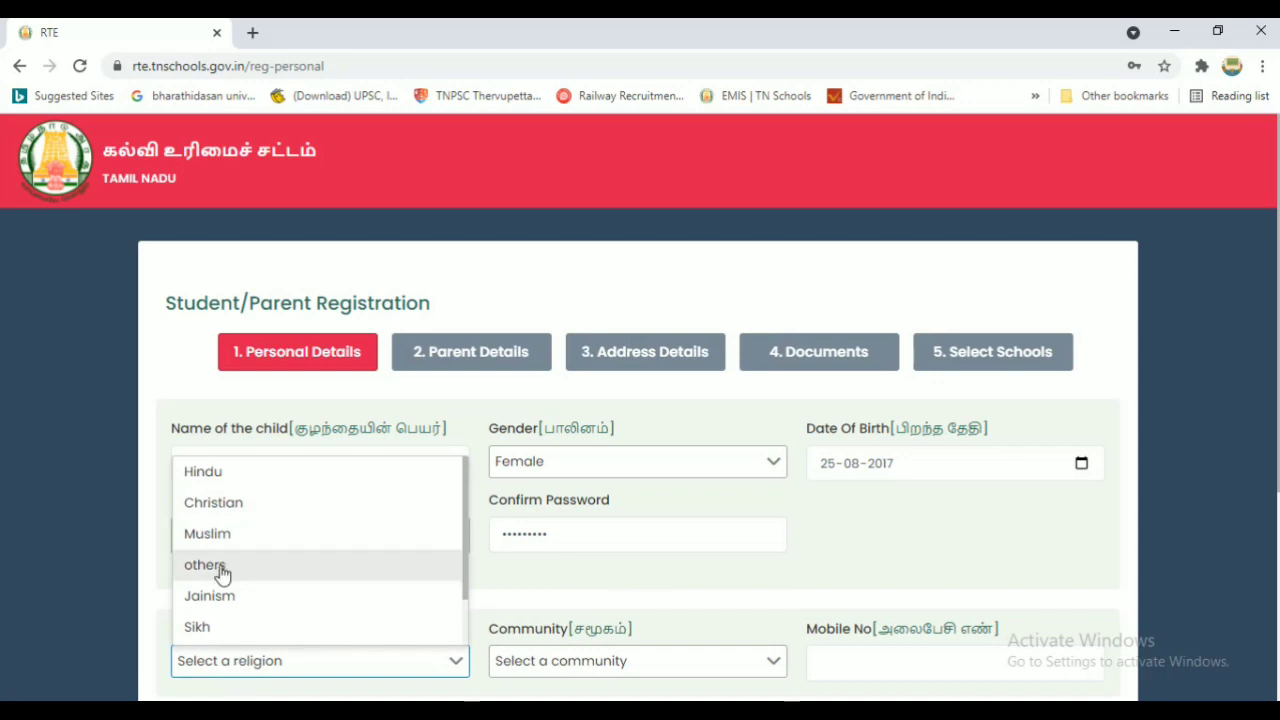
pyautogui.click(207, 533)
pyautogui.click(551, 663)
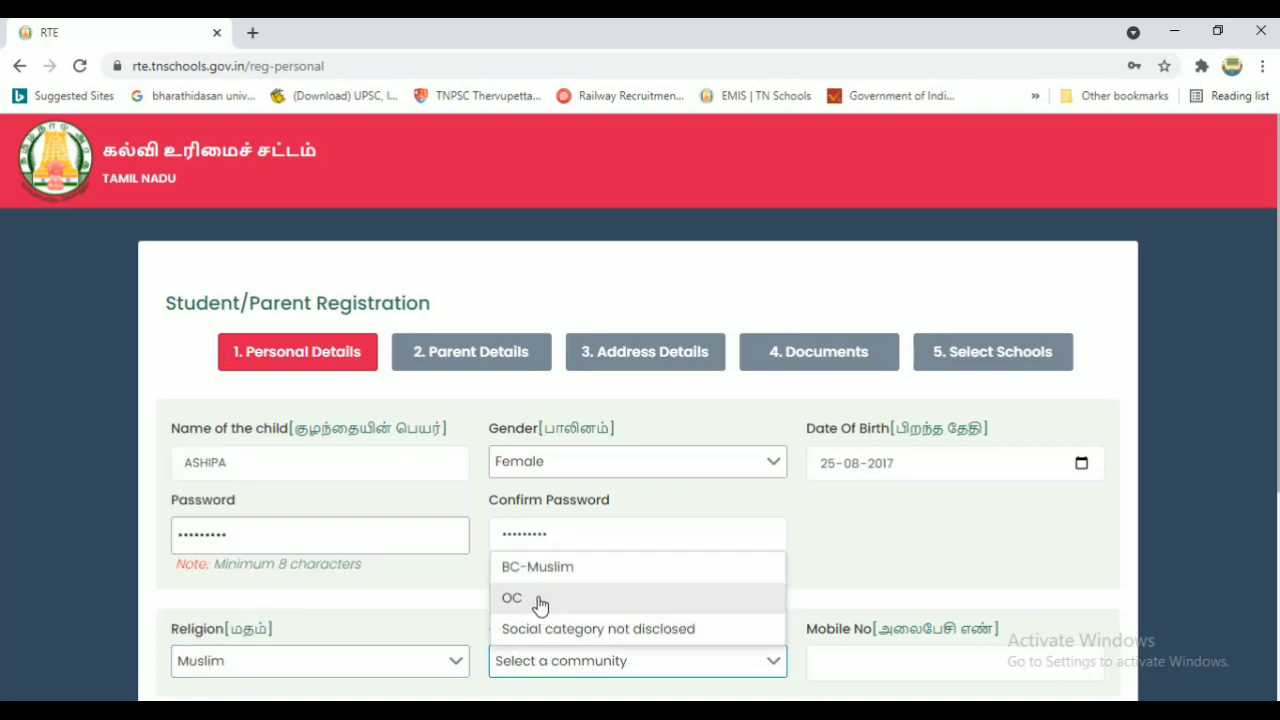
pyautogui.click(527, 567)
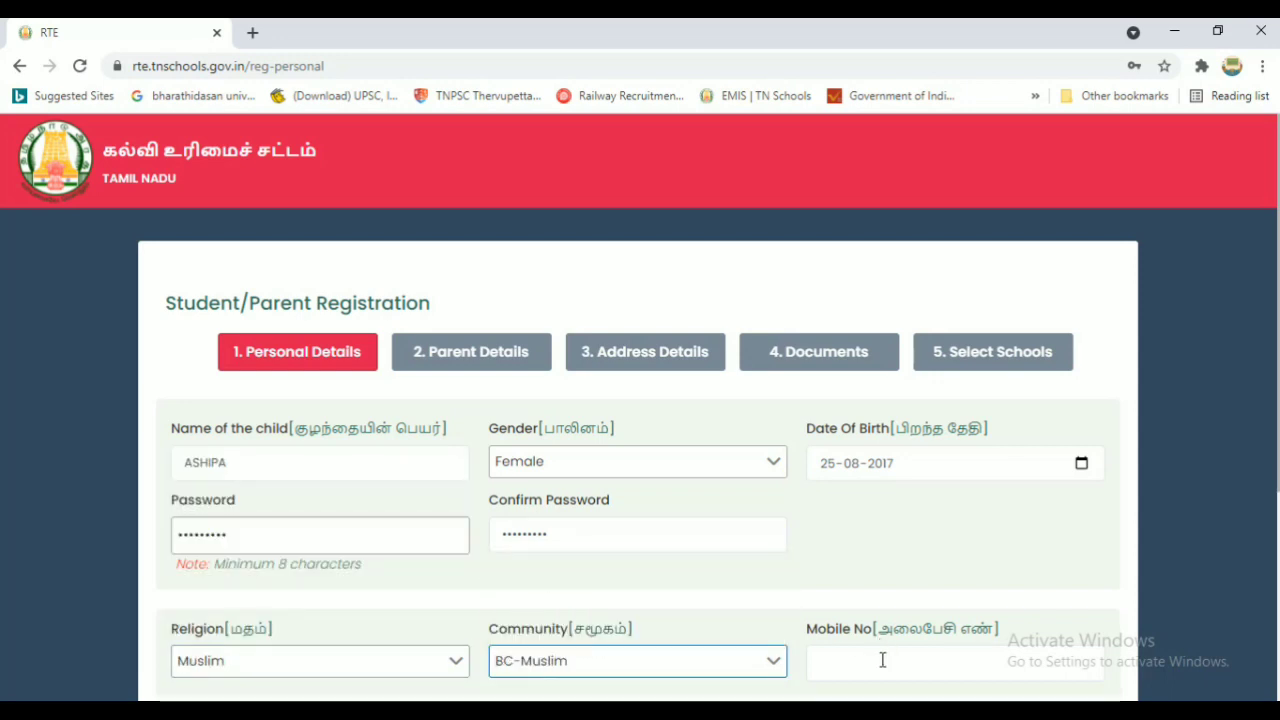
pyautogui.click(882, 660)
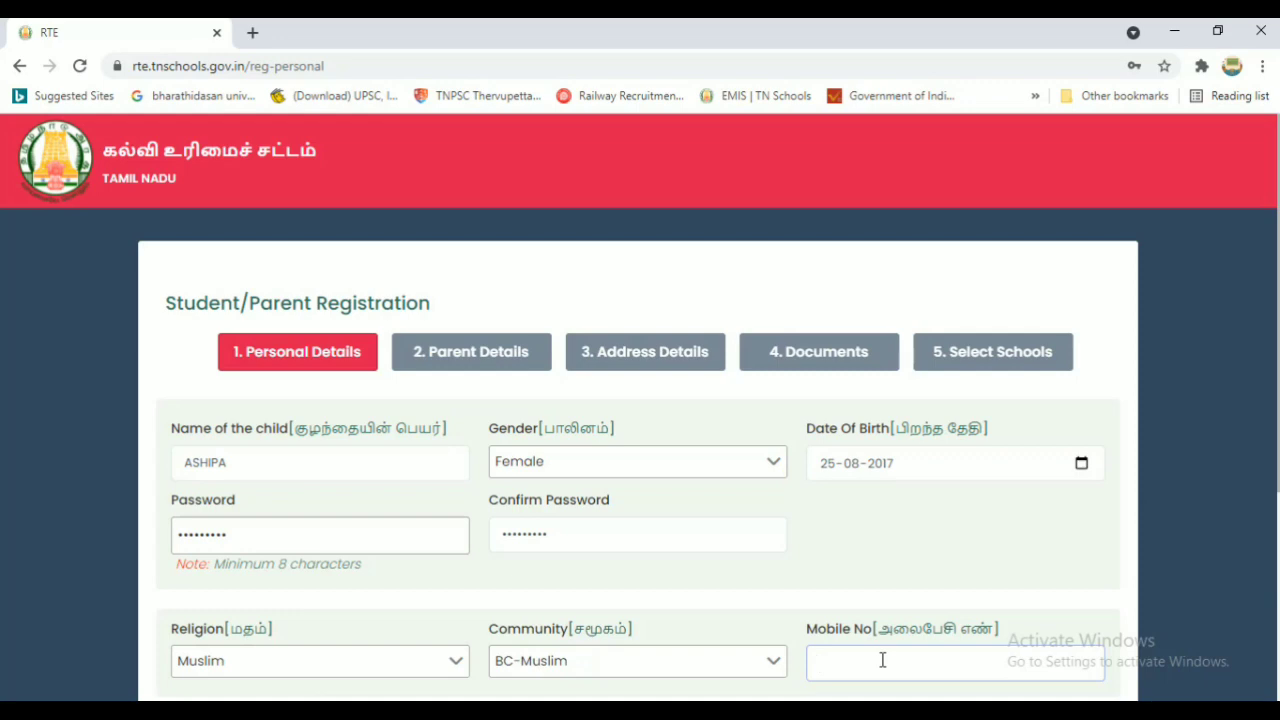
# Enter the parent's mobile number
pyautogui.scroll(-3, 882, 660)
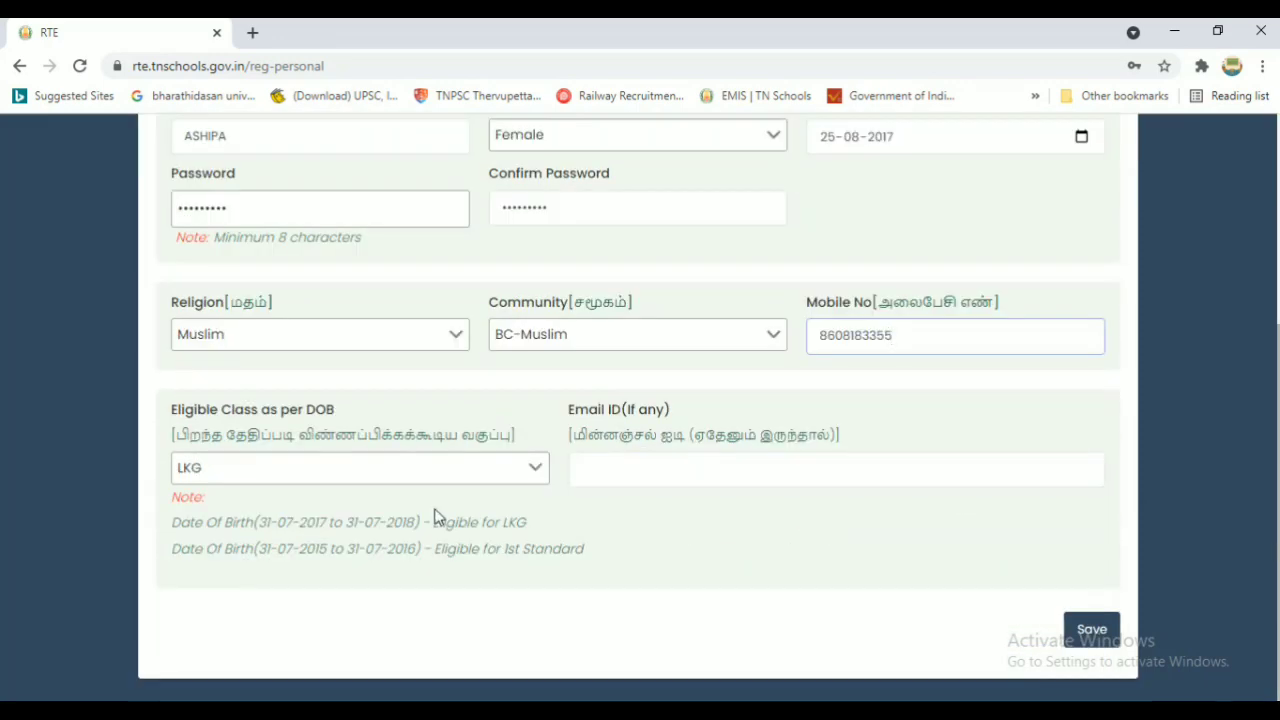
pyautogui.click(290, 467)
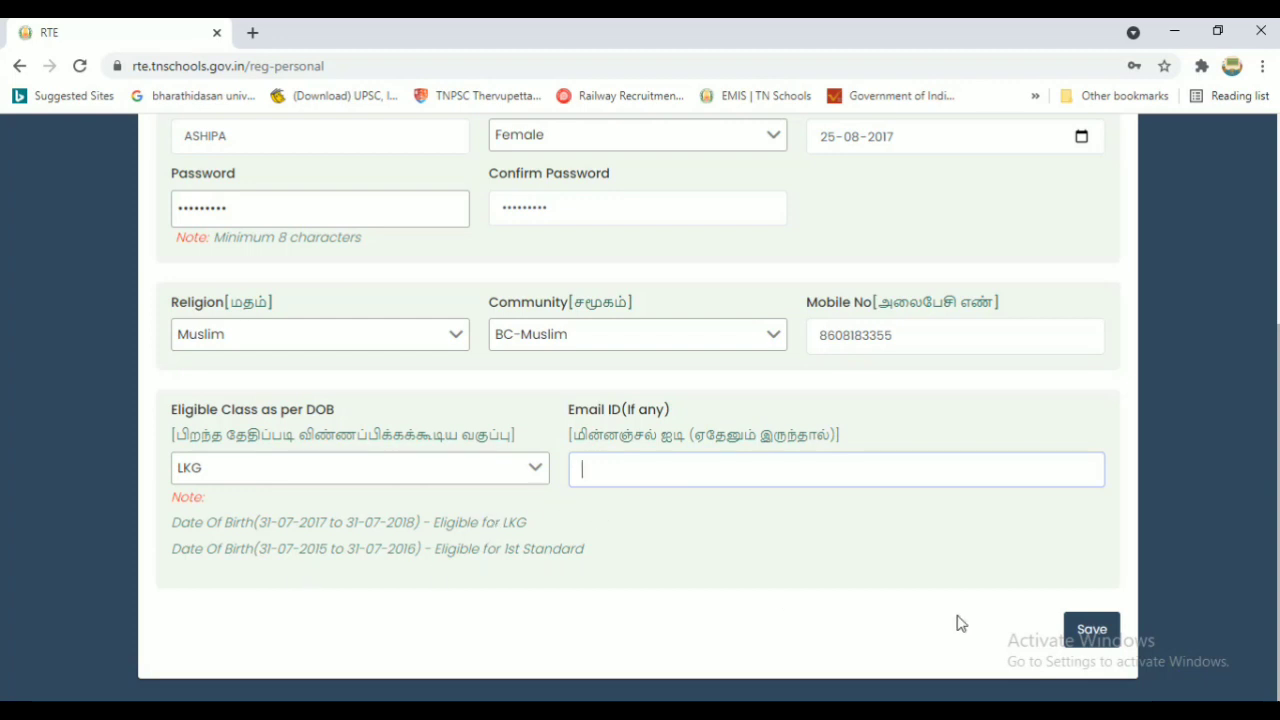
# Save the personal details to register, then proceed to the login page
pyautogui.click(1093, 635)
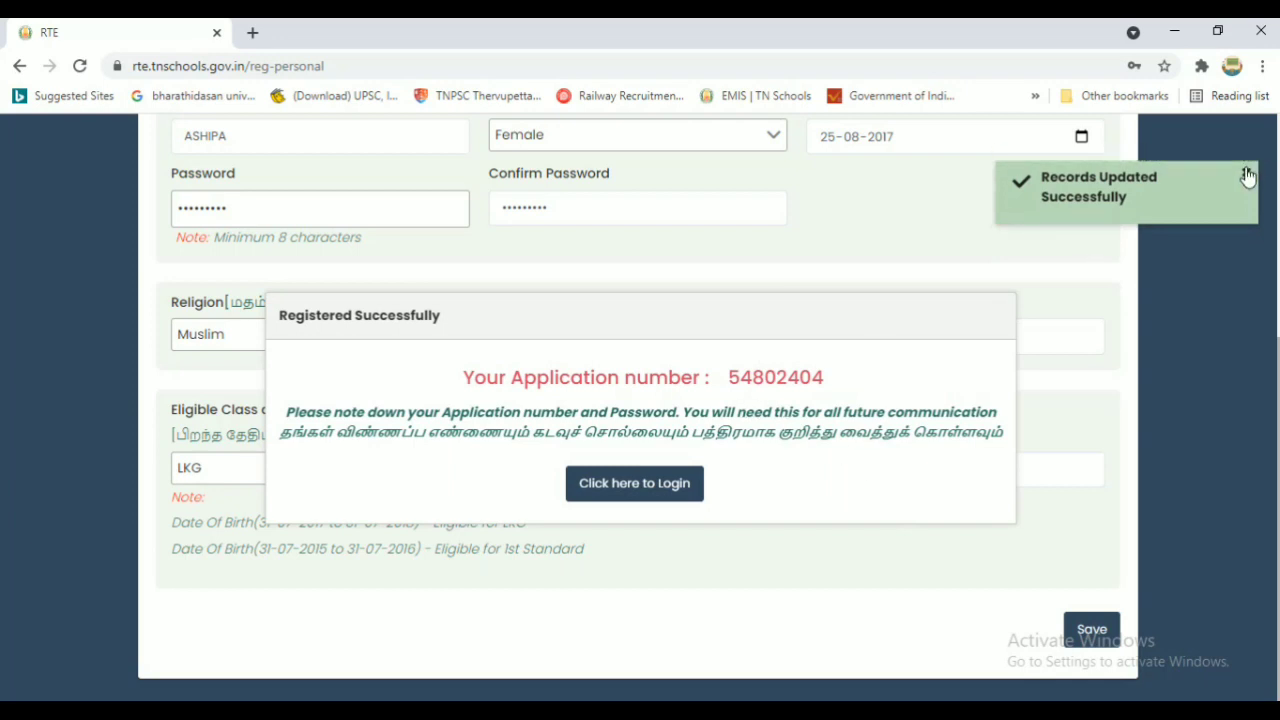
pyautogui.click(1247, 176)
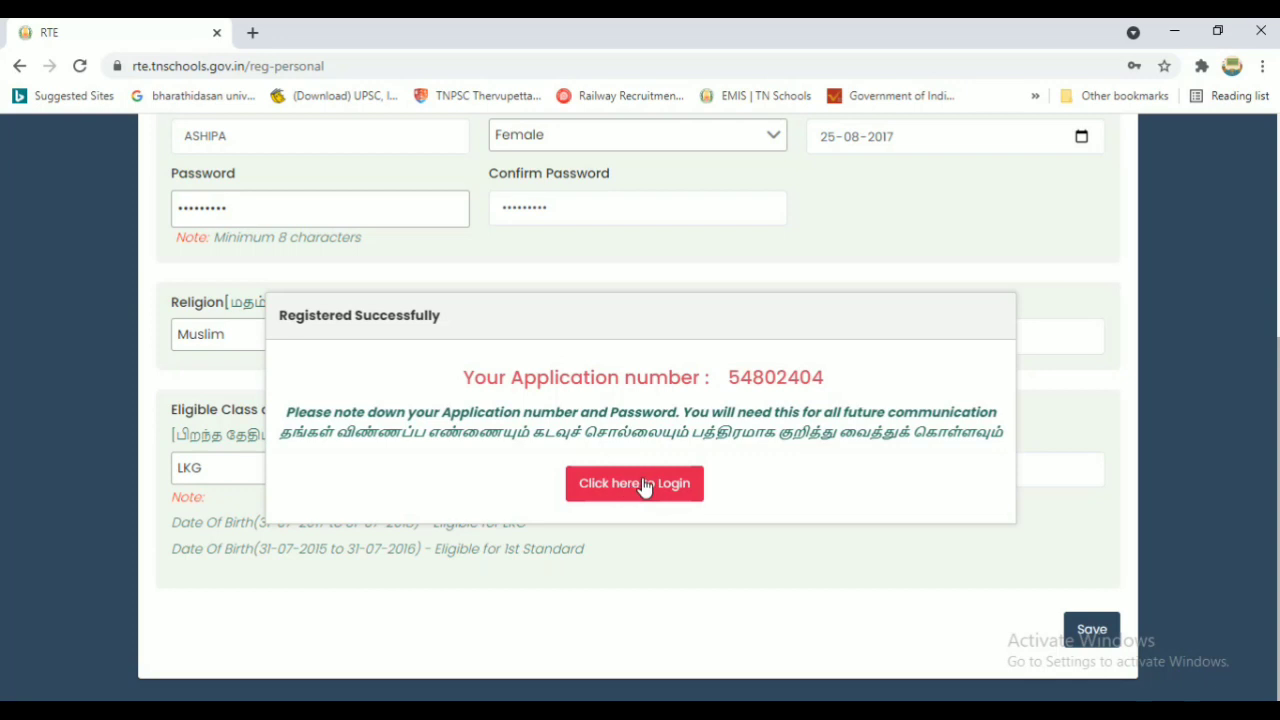
pyautogui.click(643, 485)
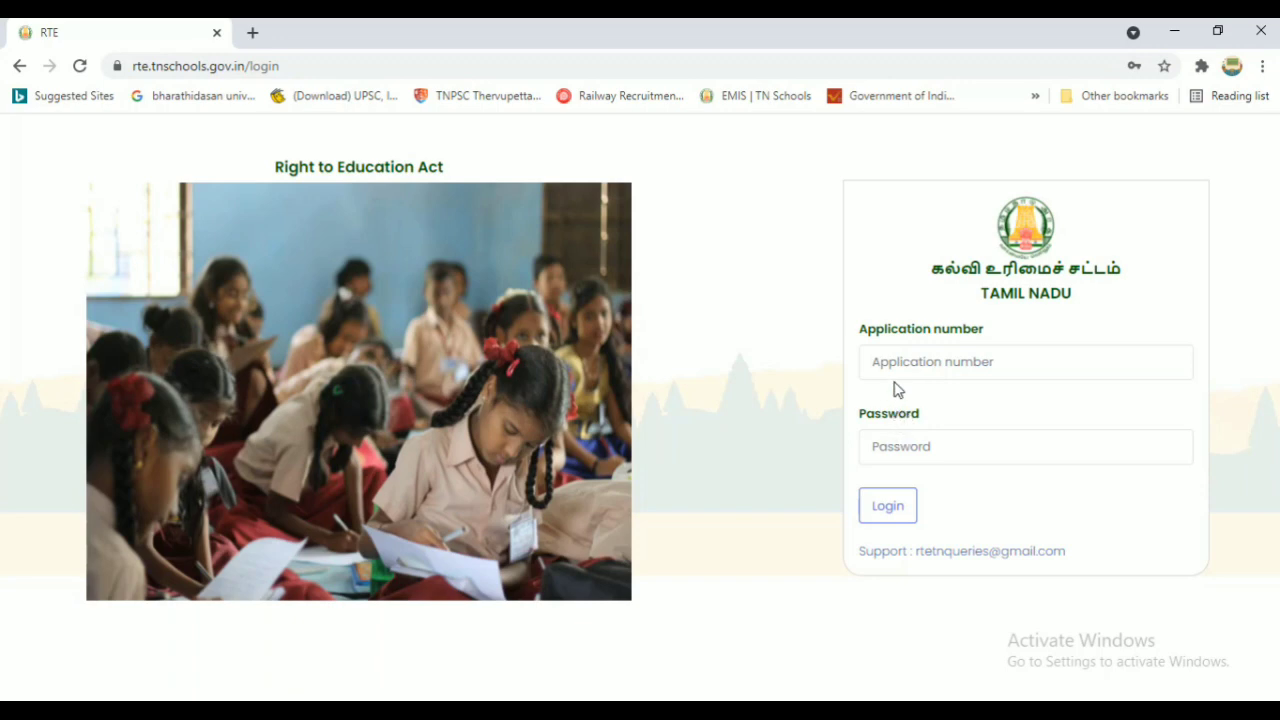
# Log in with the pasted application number and the account password
pyautogui.click(897, 361)
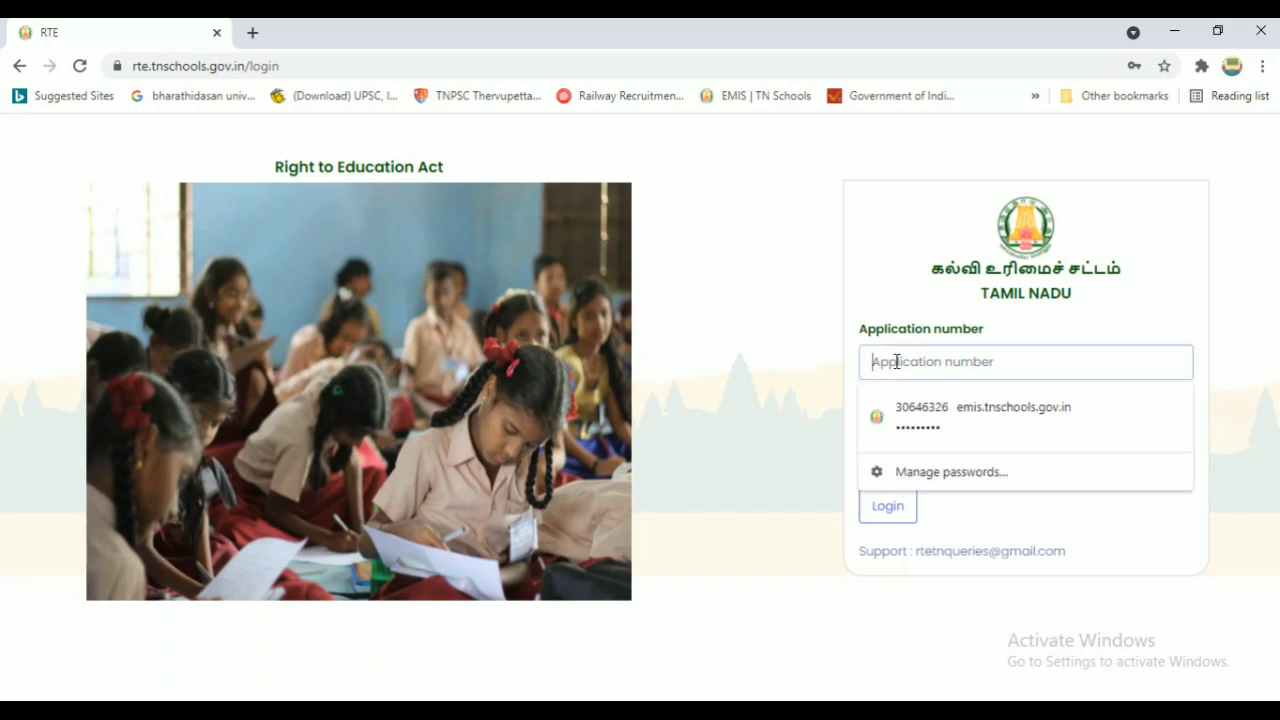
pyautogui.hotkey('ctrl', 'v')
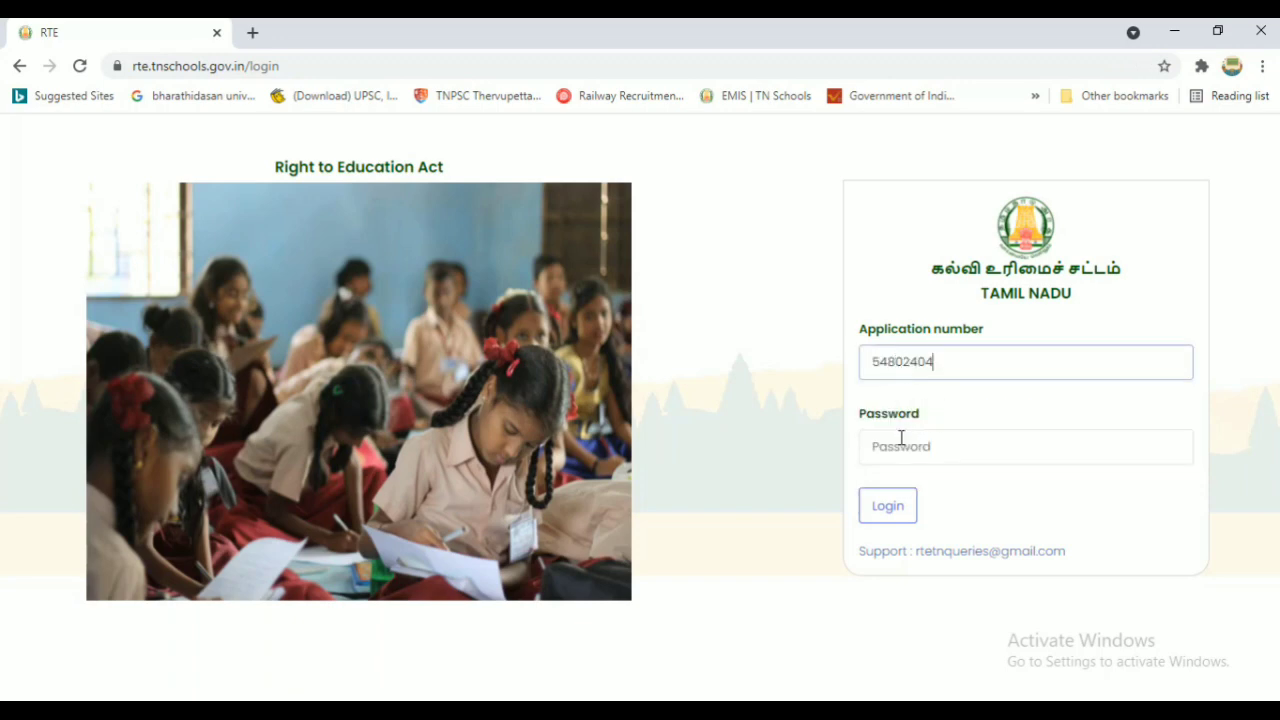
pyautogui.click(901, 440)
pyautogui.write('*********')
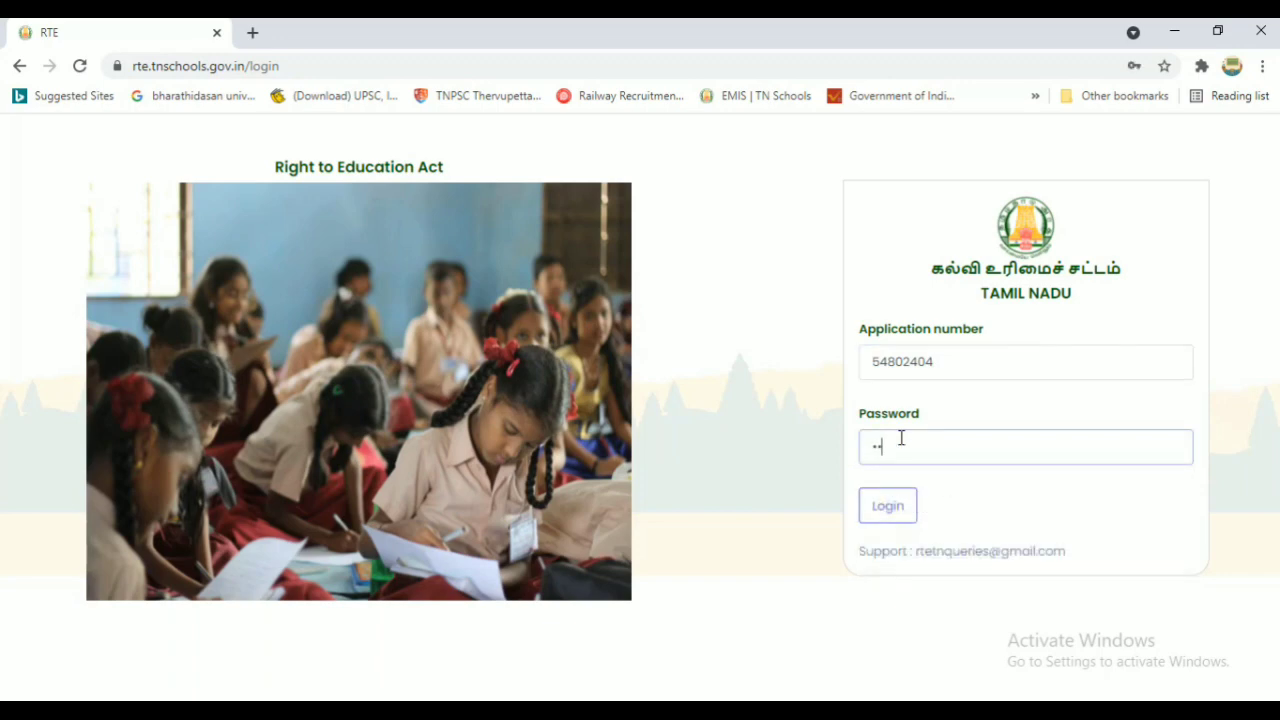
pyautogui.click(886, 514)
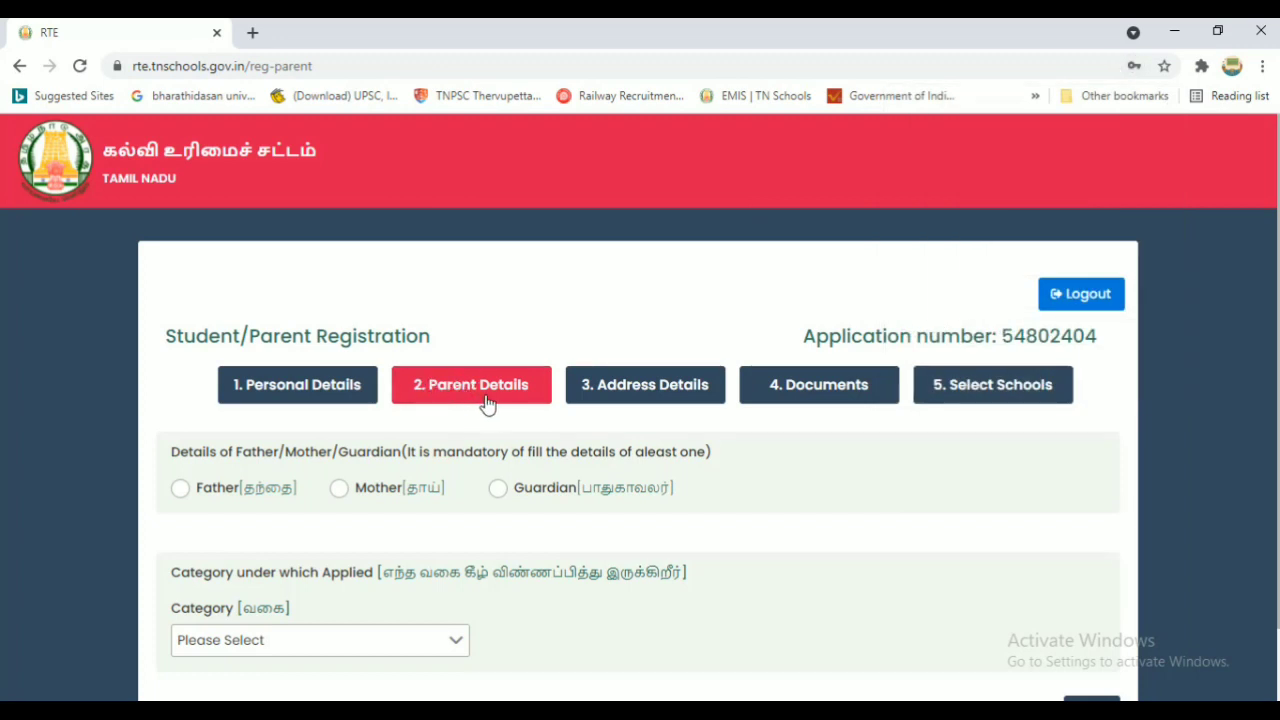
# Choose Father, with profession Private Job and total annual family income 80000
pyautogui.click(181, 492)
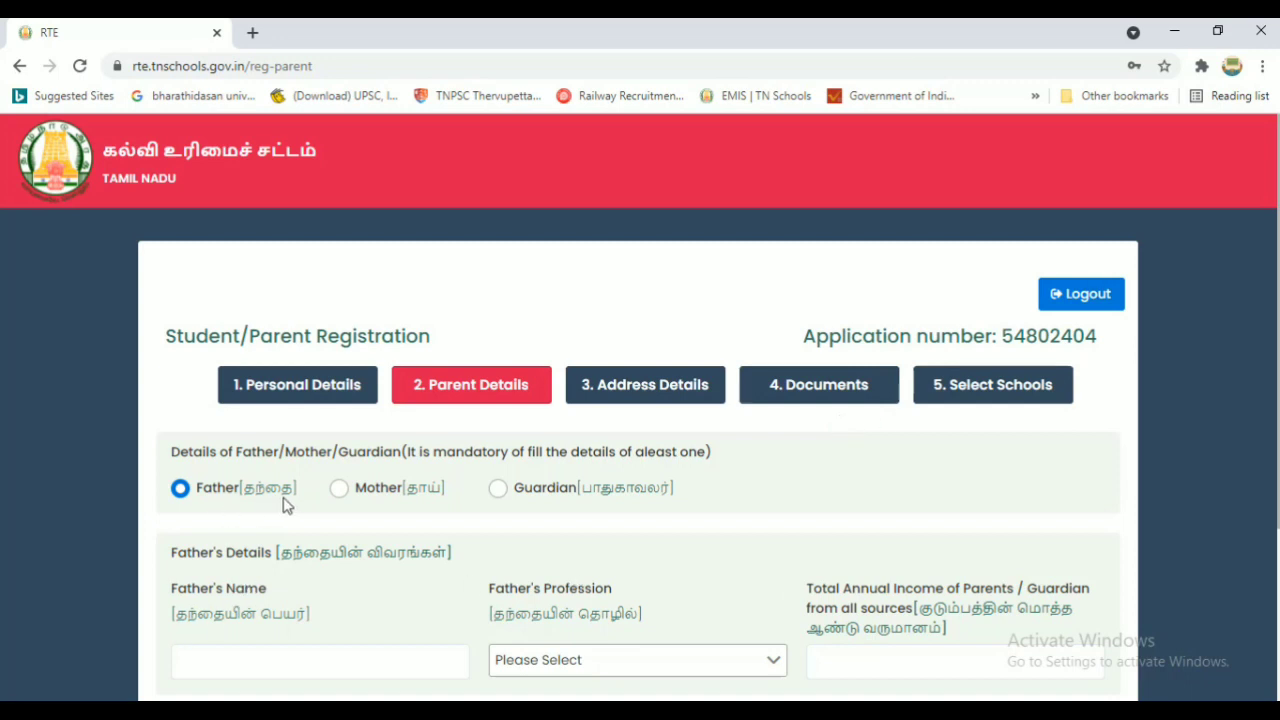
pyautogui.click(341, 490)
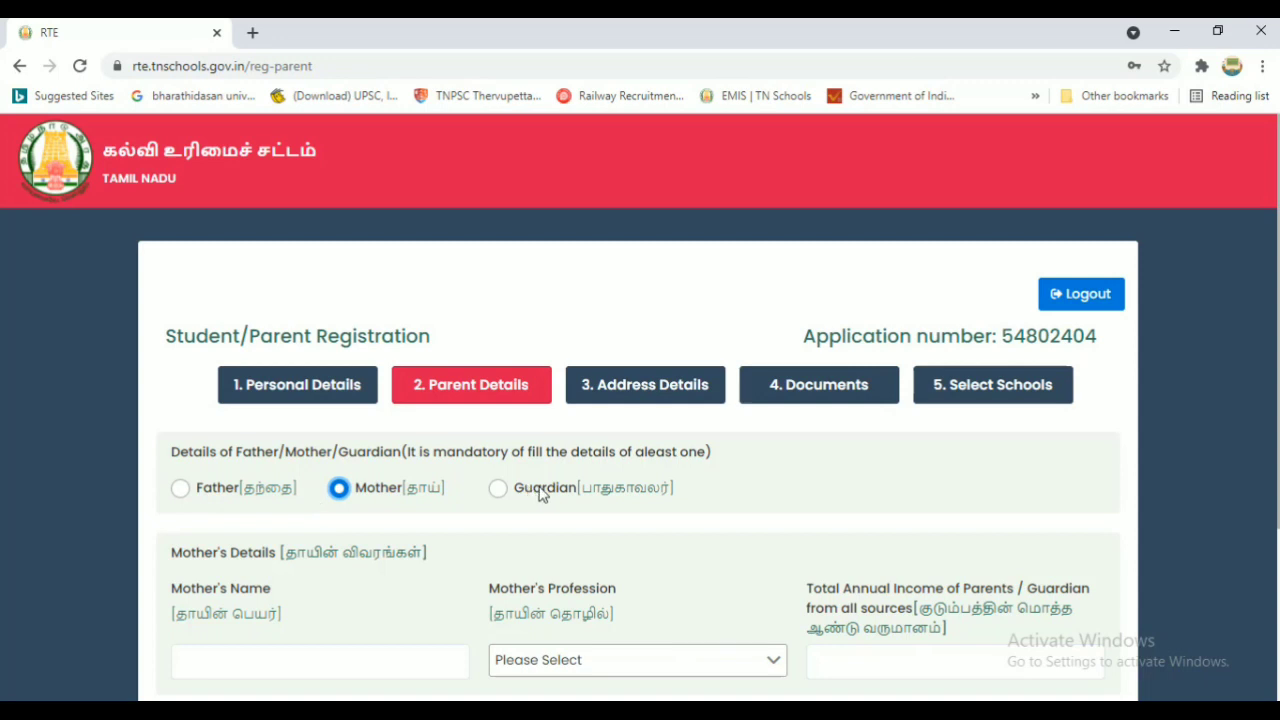
pyautogui.click(179, 489)
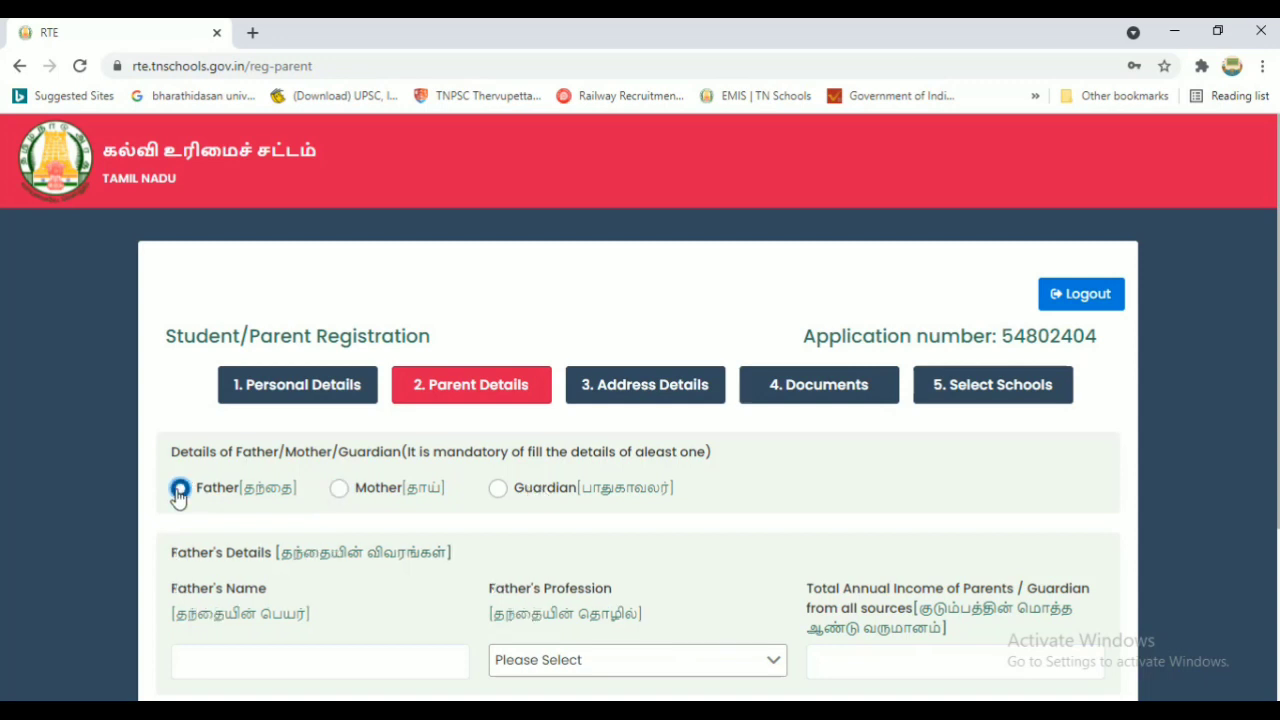
pyautogui.click(621, 662)
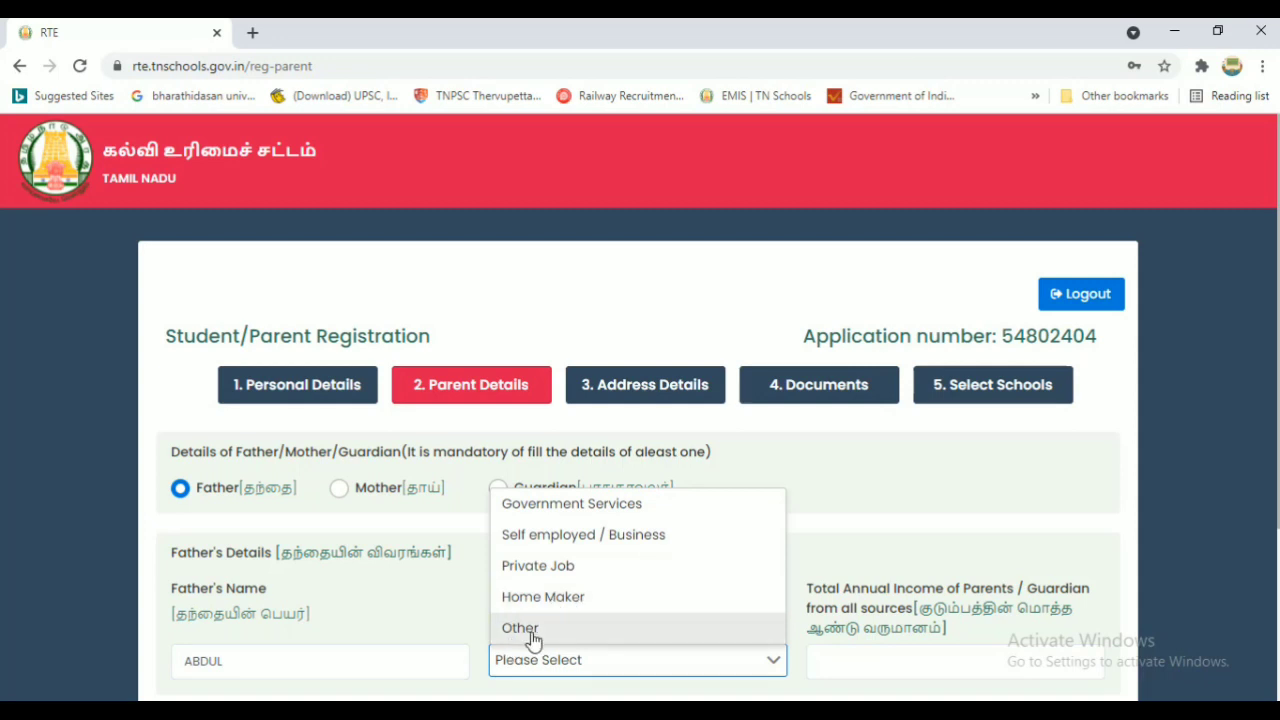
pyautogui.click(560, 578)
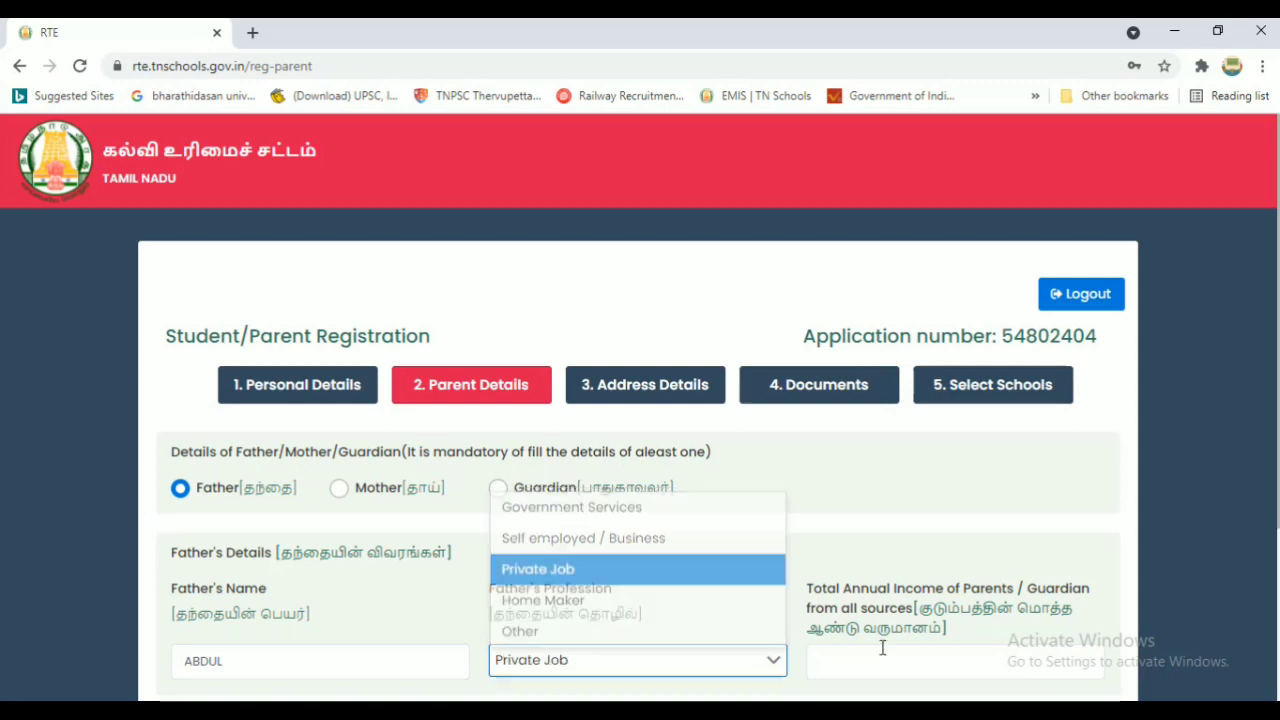
pyautogui.click(873, 659)
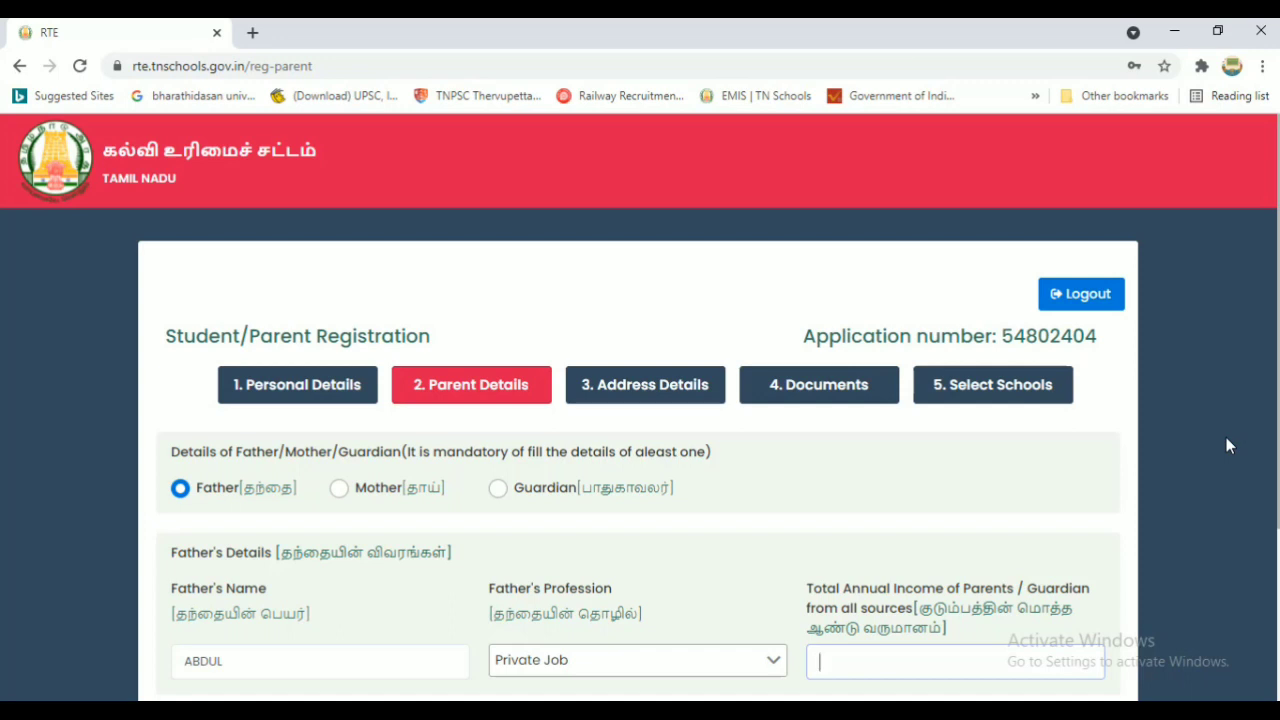
pyautogui.write('80000')
# Try the Disadvantaged Group category with BC as its sub-category
pyautogui.scroll(-3, 337, 506)
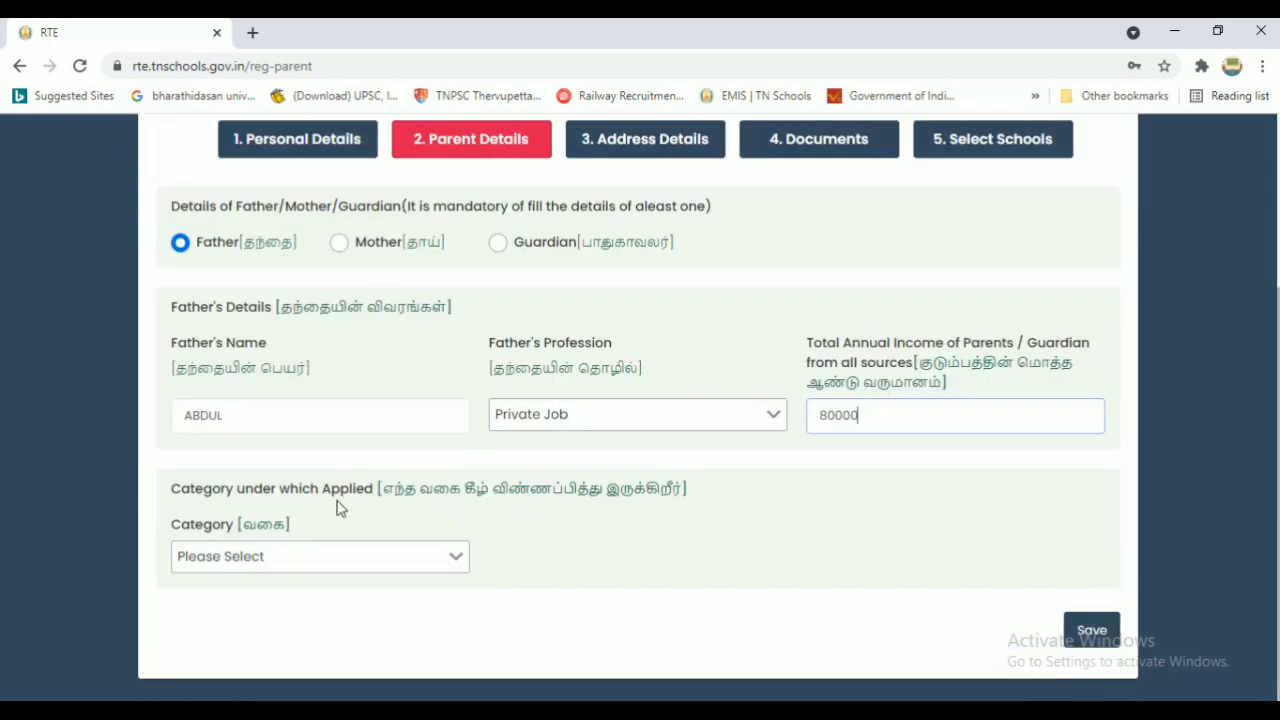
pyautogui.click(250, 557)
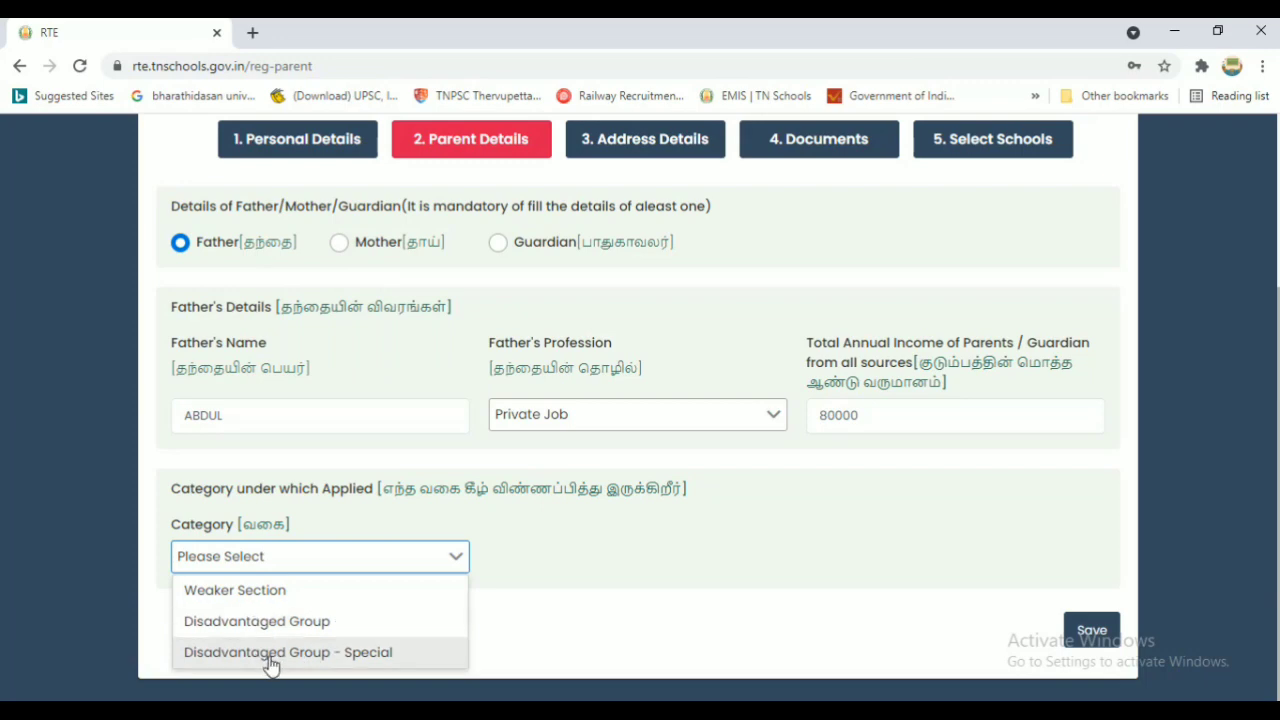
pyautogui.click(546, 572)
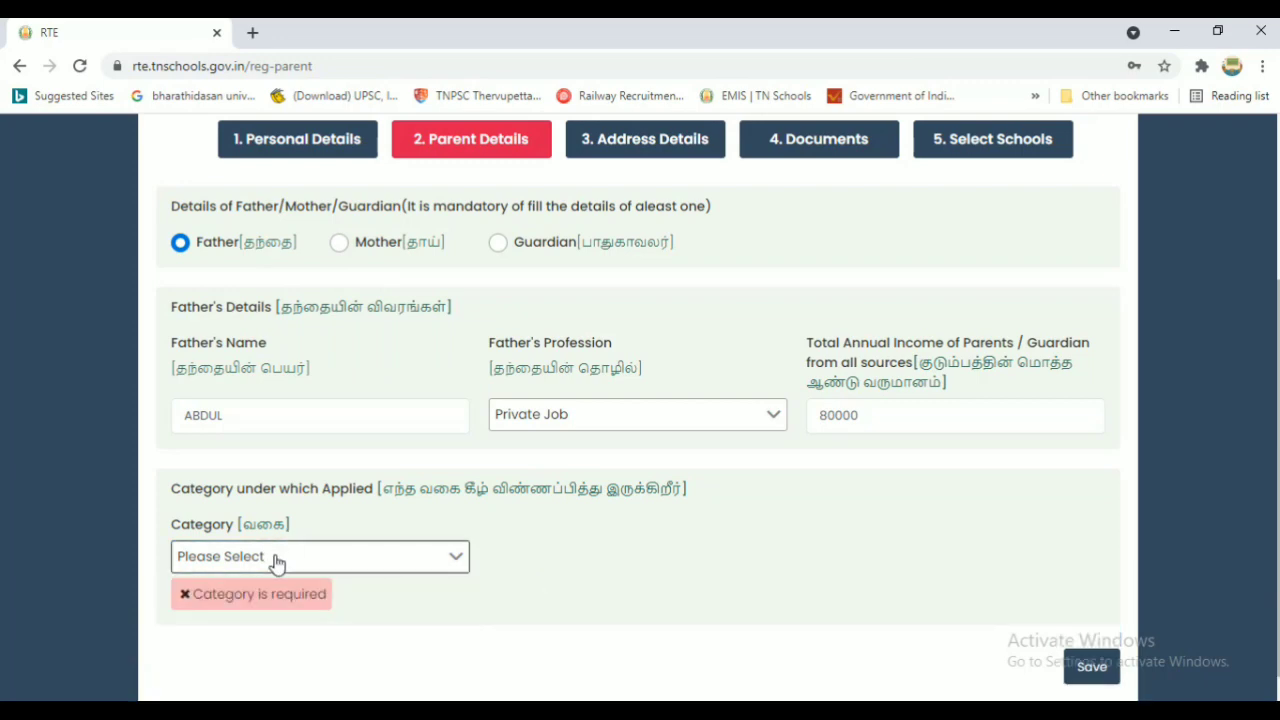
pyautogui.click(277, 560)
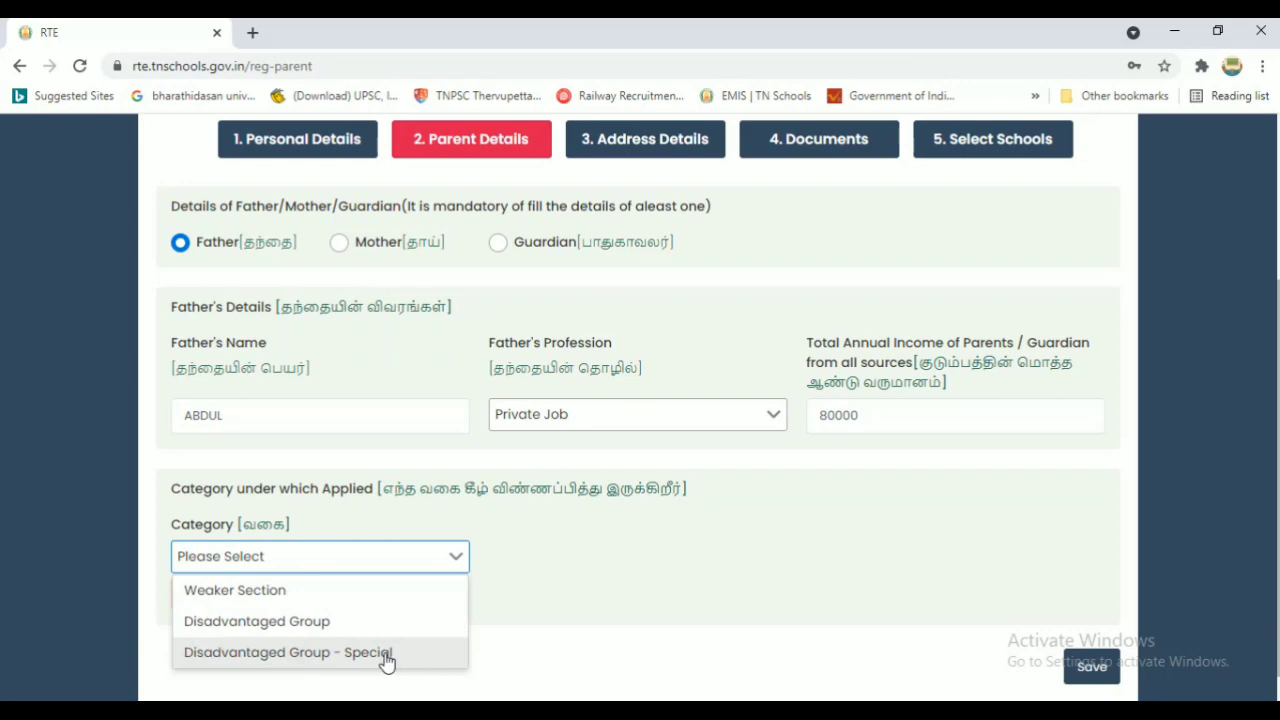
pyautogui.click(288, 624)
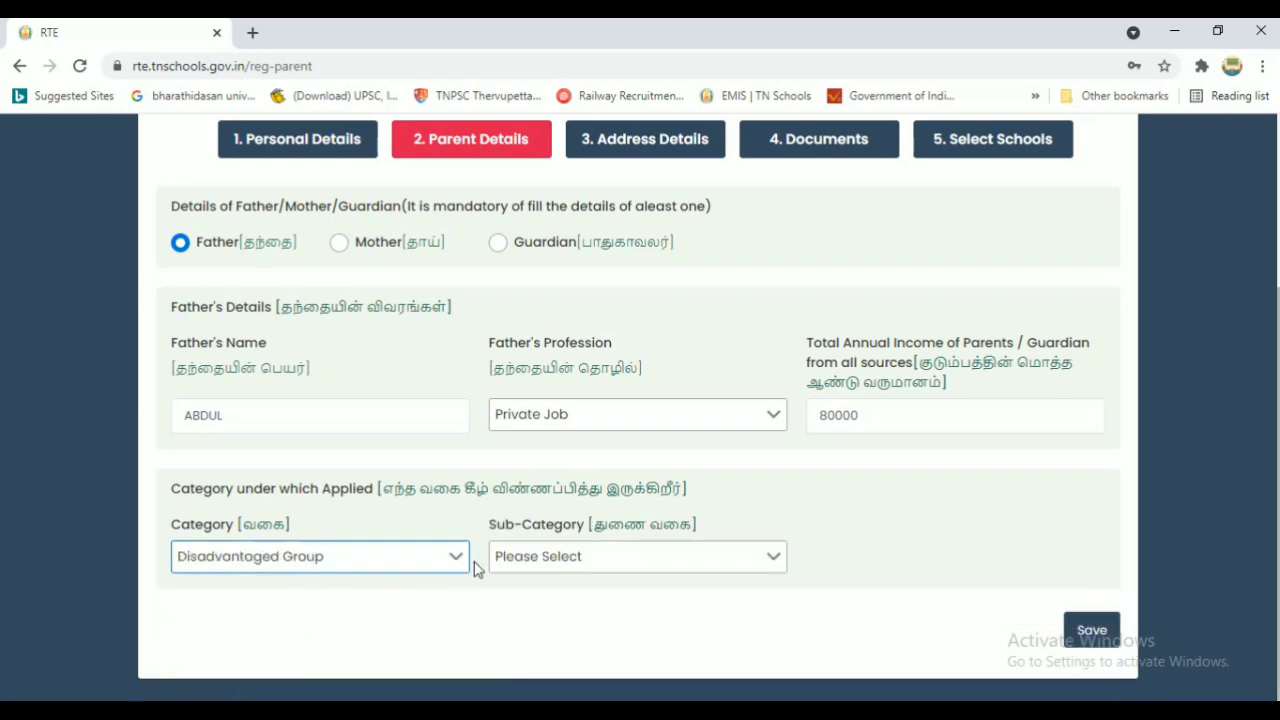
pyautogui.click(583, 556)
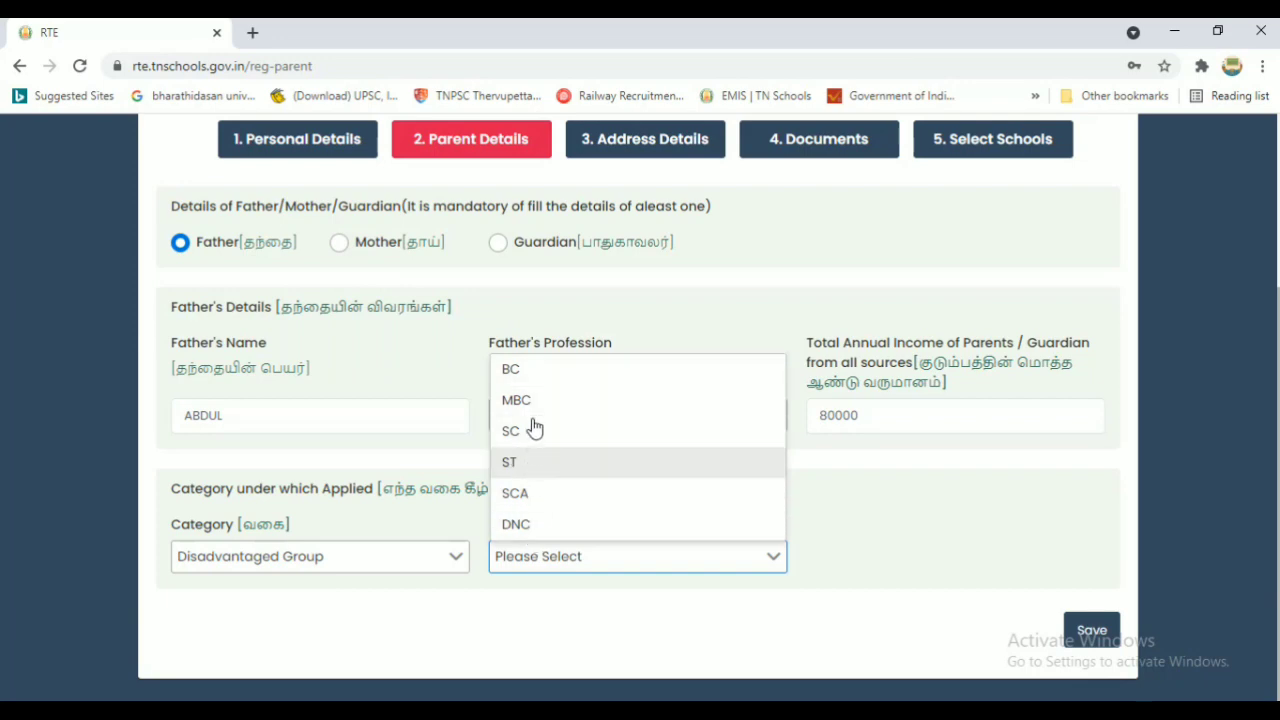
pyautogui.click(531, 378)
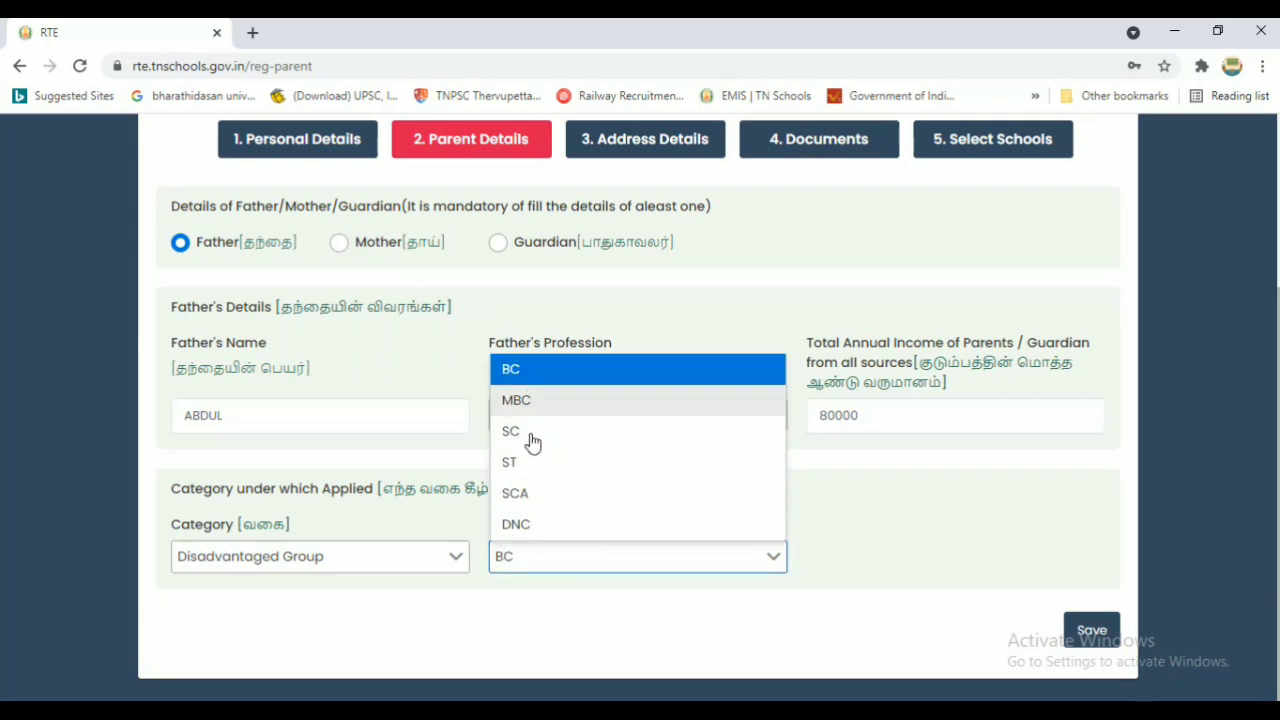
# Compare Disadvantaged Group - Special's sub-categories, then settle on Weaker Section as the category
pyautogui.click(390, 570)
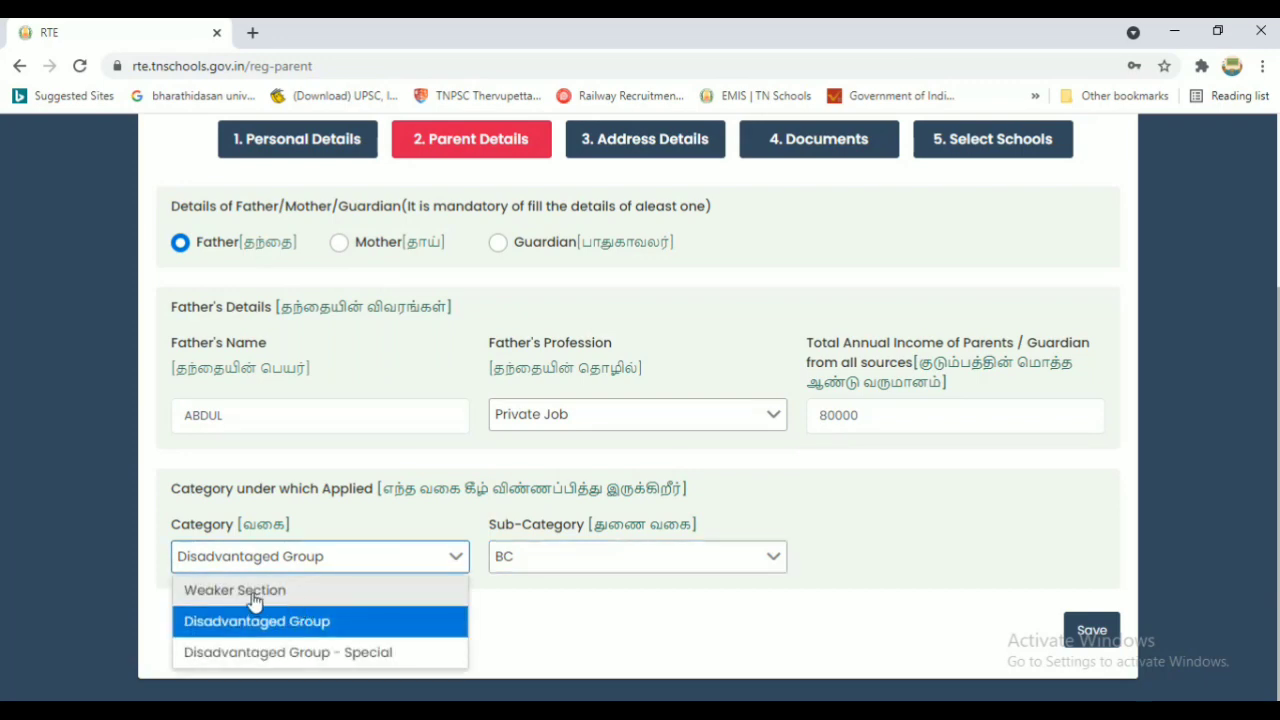
pyautogui.click(254, 594)
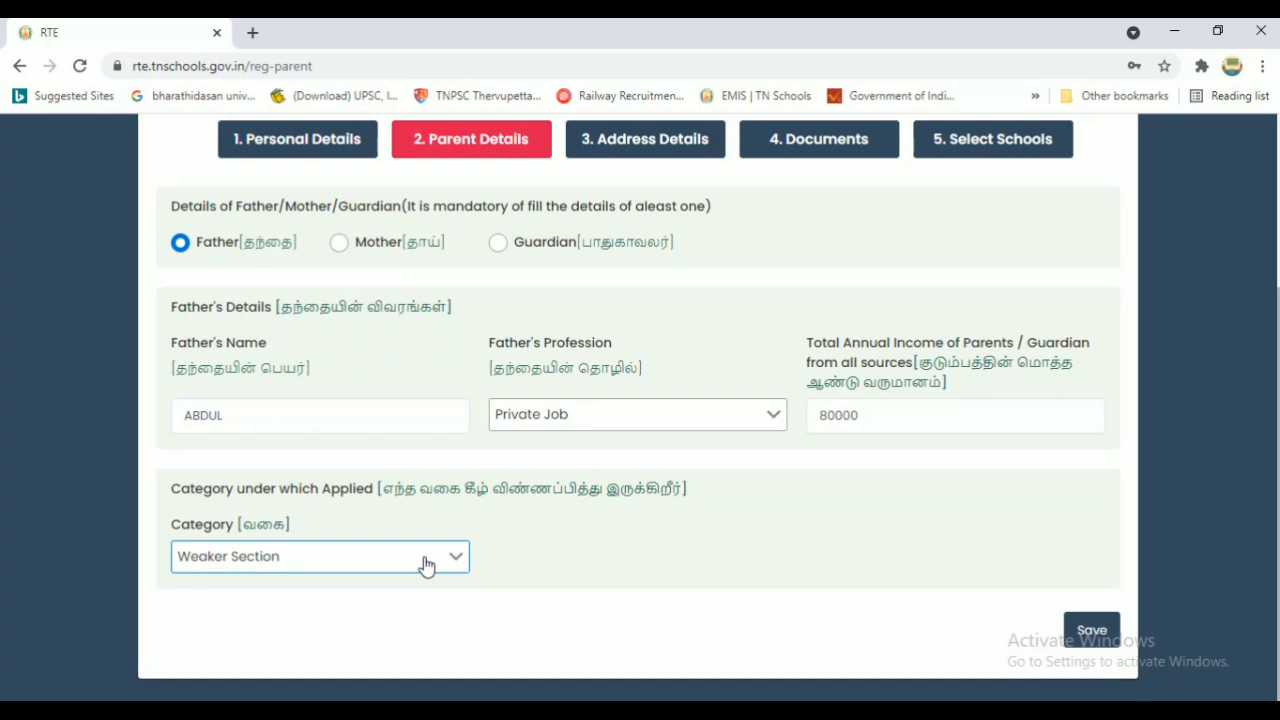
pyautogui.click(375, 558)
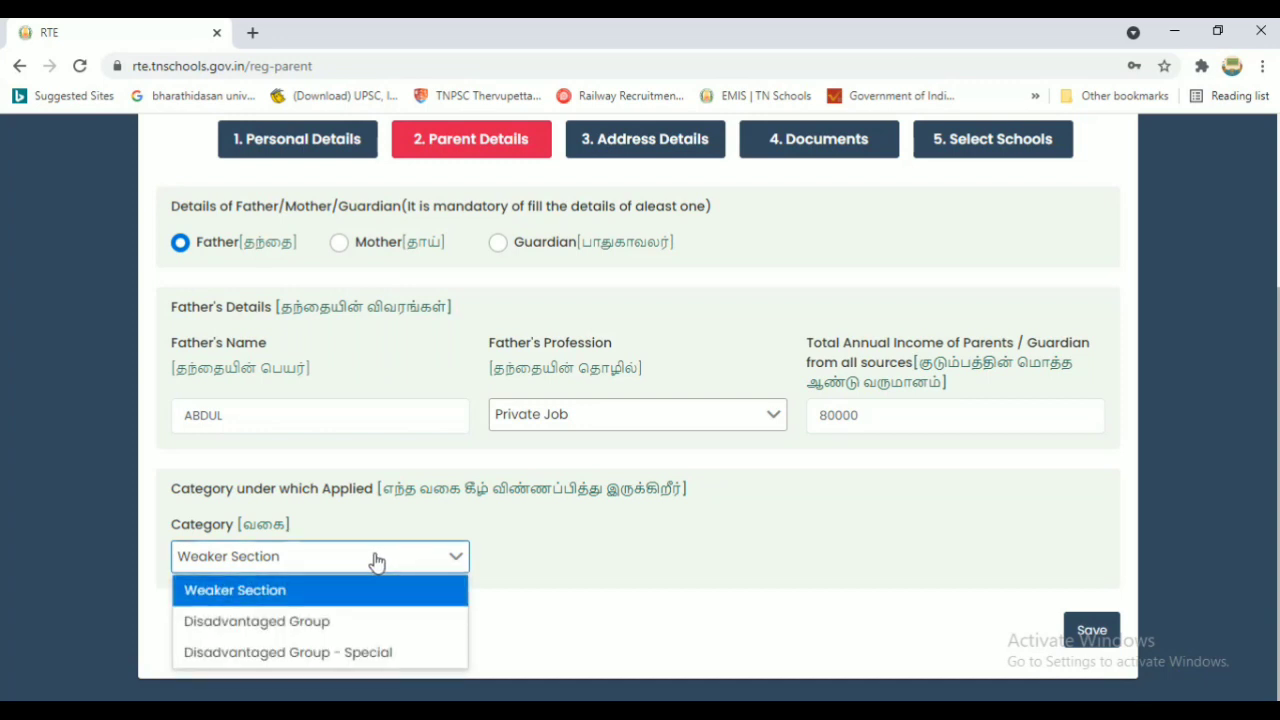
pyautogui.click(264, 656)
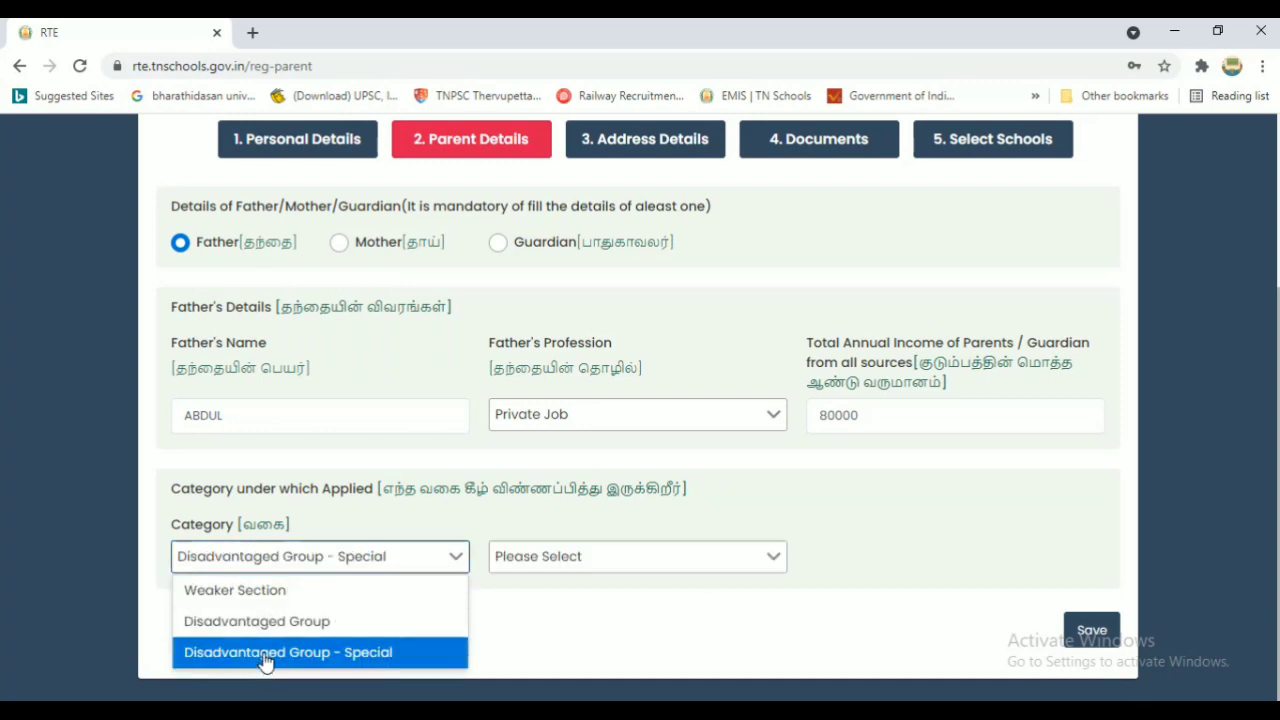
pyautogui.click(596, 557)
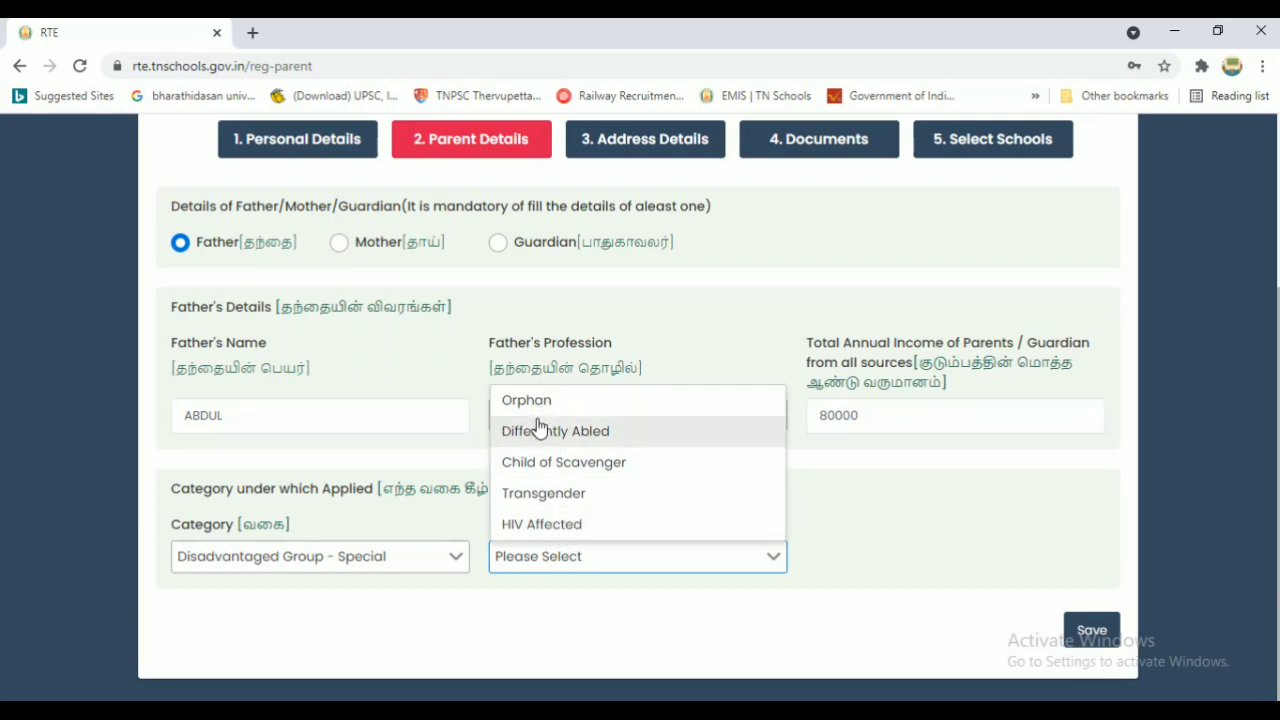
pyautogui.click(505, 597)
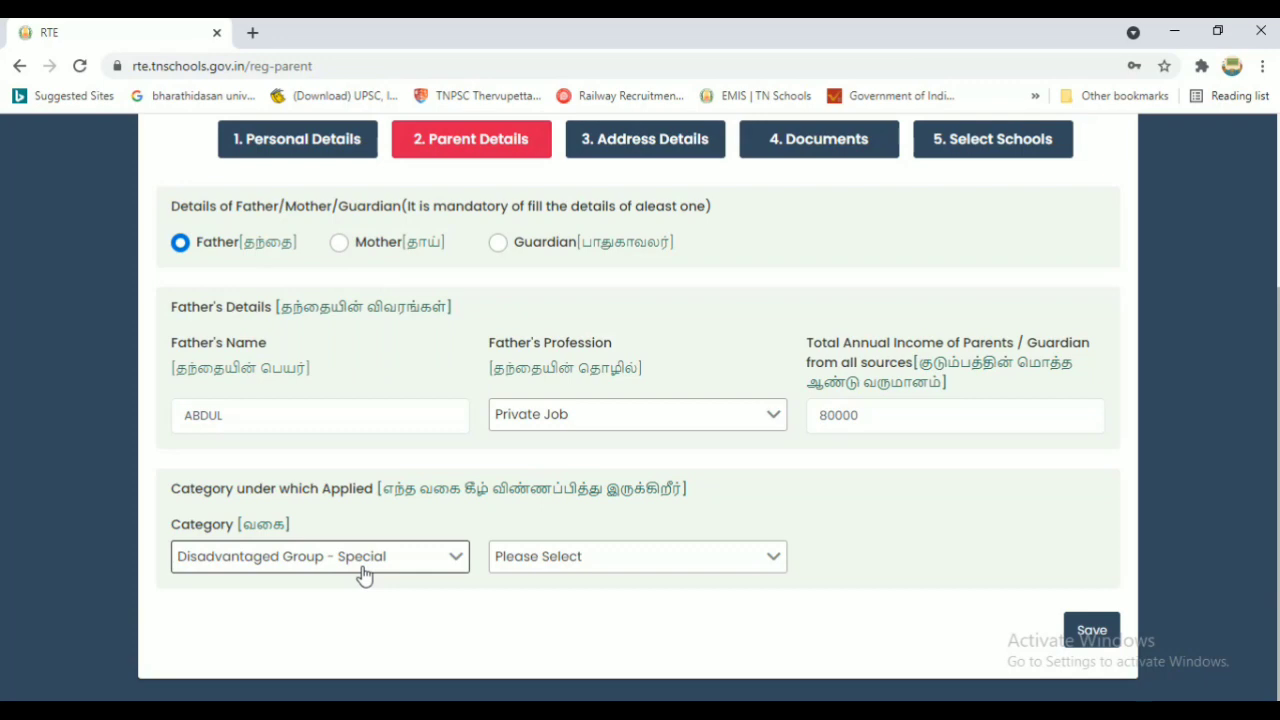
pyautogui.click(364, 570)
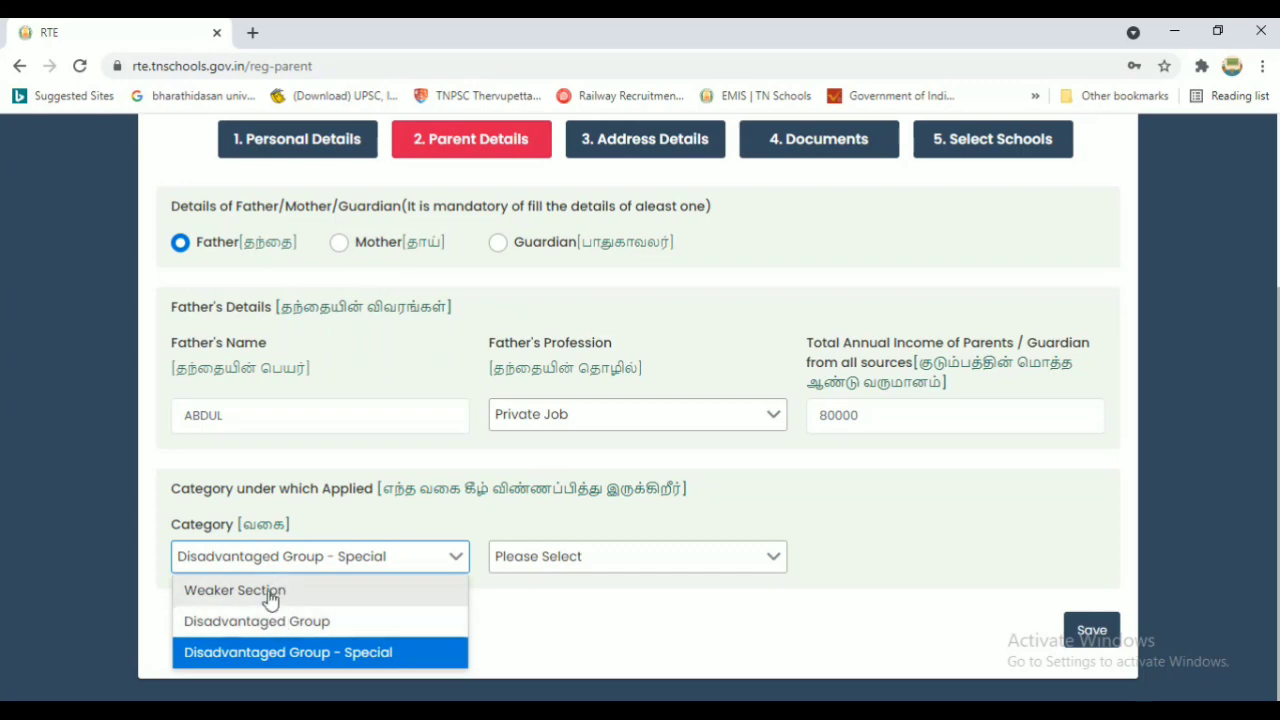
pyautogui.click(270, 592)
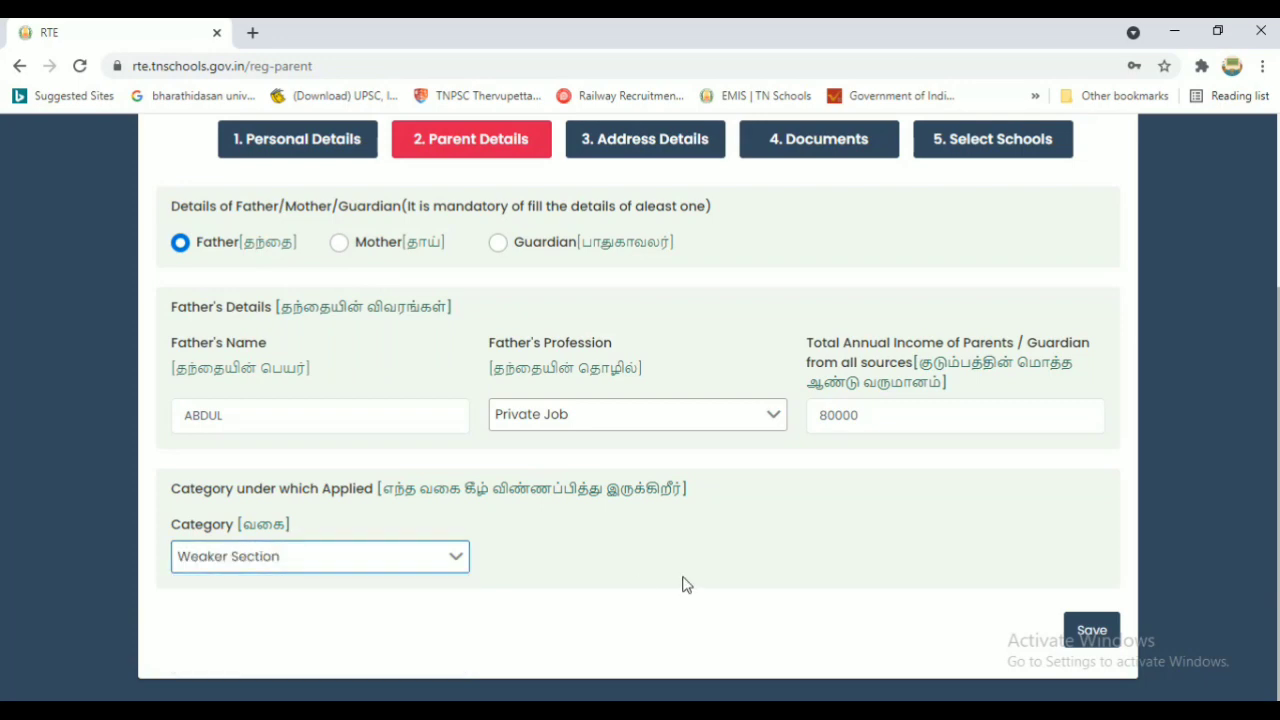
# Save the parent details, then paste the residential address and enter the pincode
pyautogui.click(1092, 632)
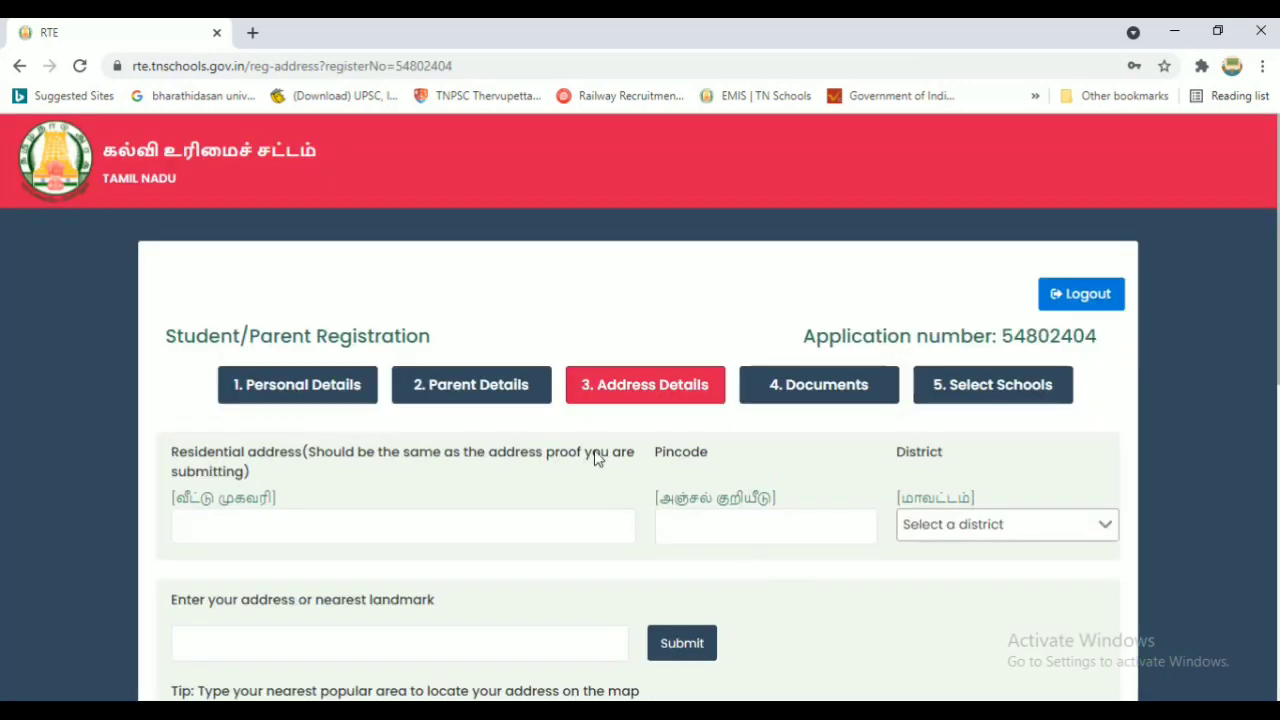
pyautogui.click(276, 520)
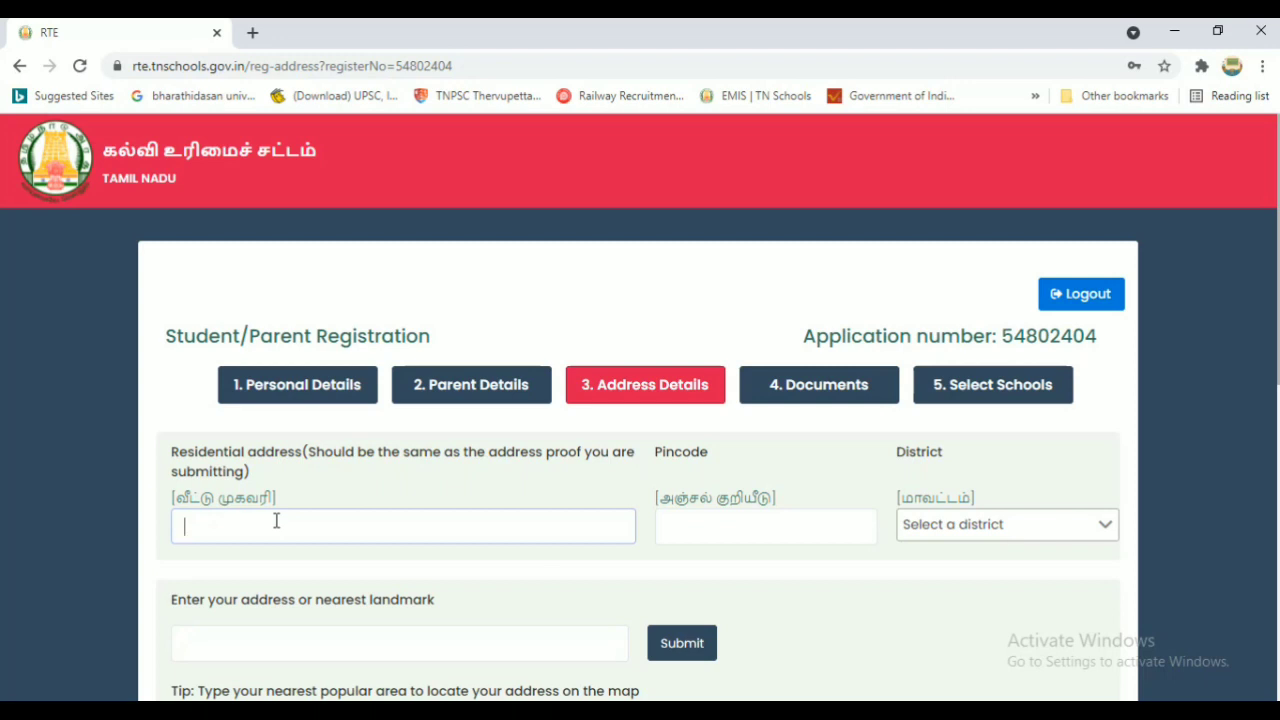
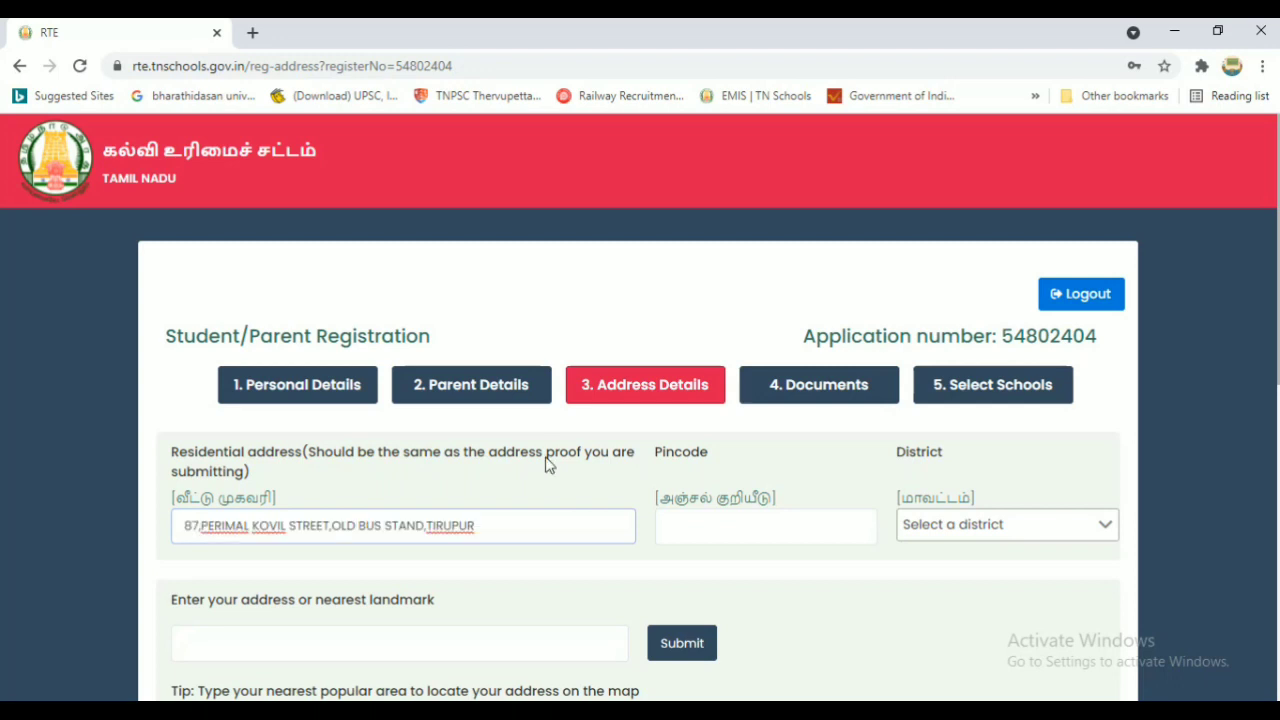
pyautogui.click(724, 521)
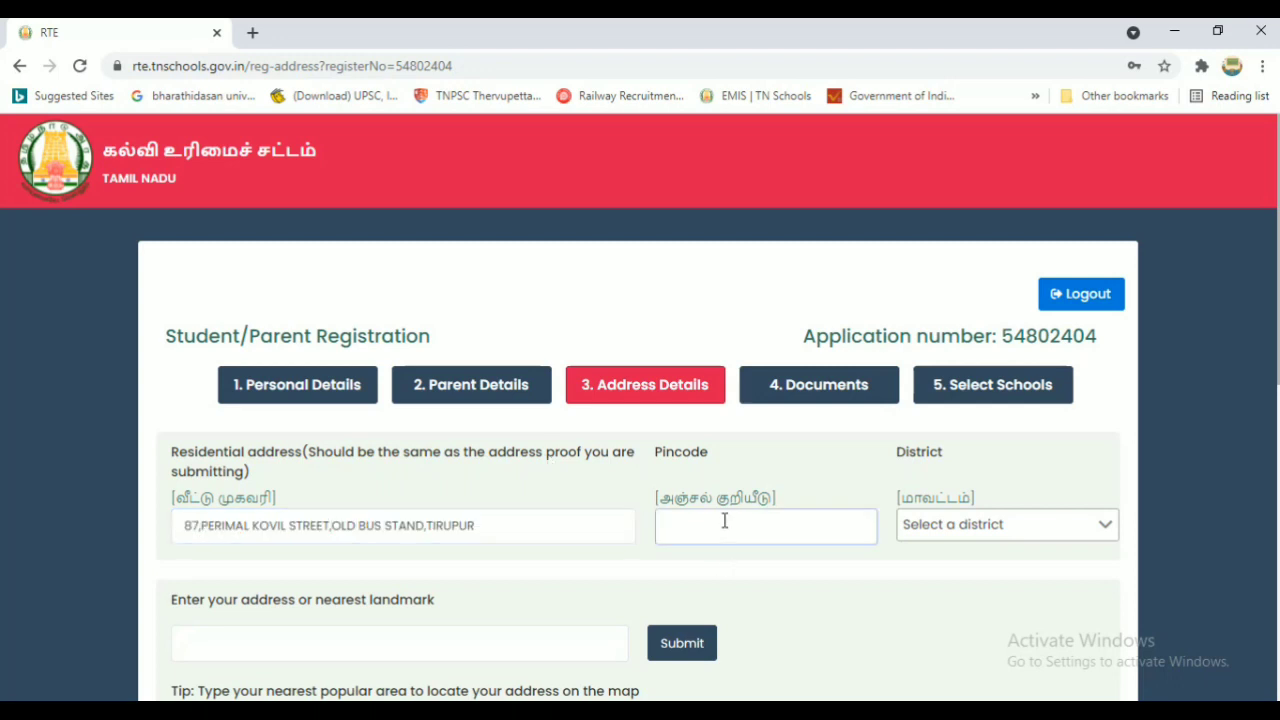
pyautogui.write('641604')
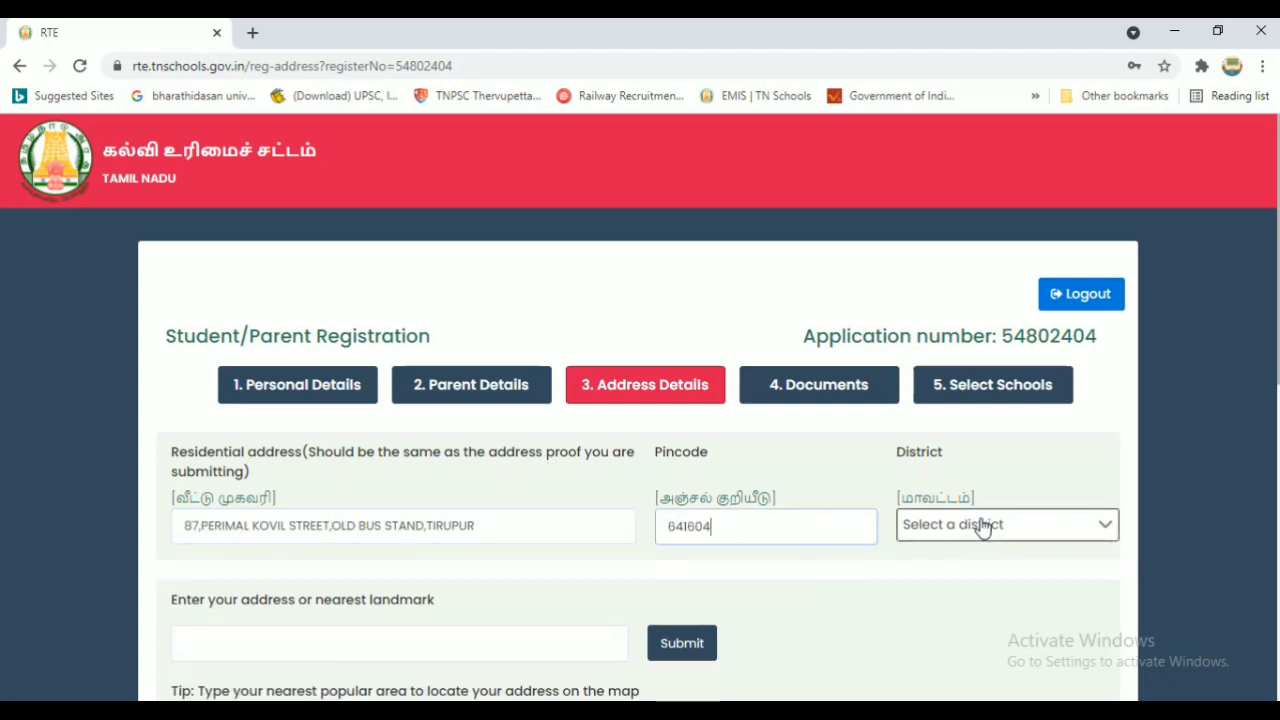
# Set the district to TIRUPPUR and type a nearby landmark
pyautogui.click(981, 525)
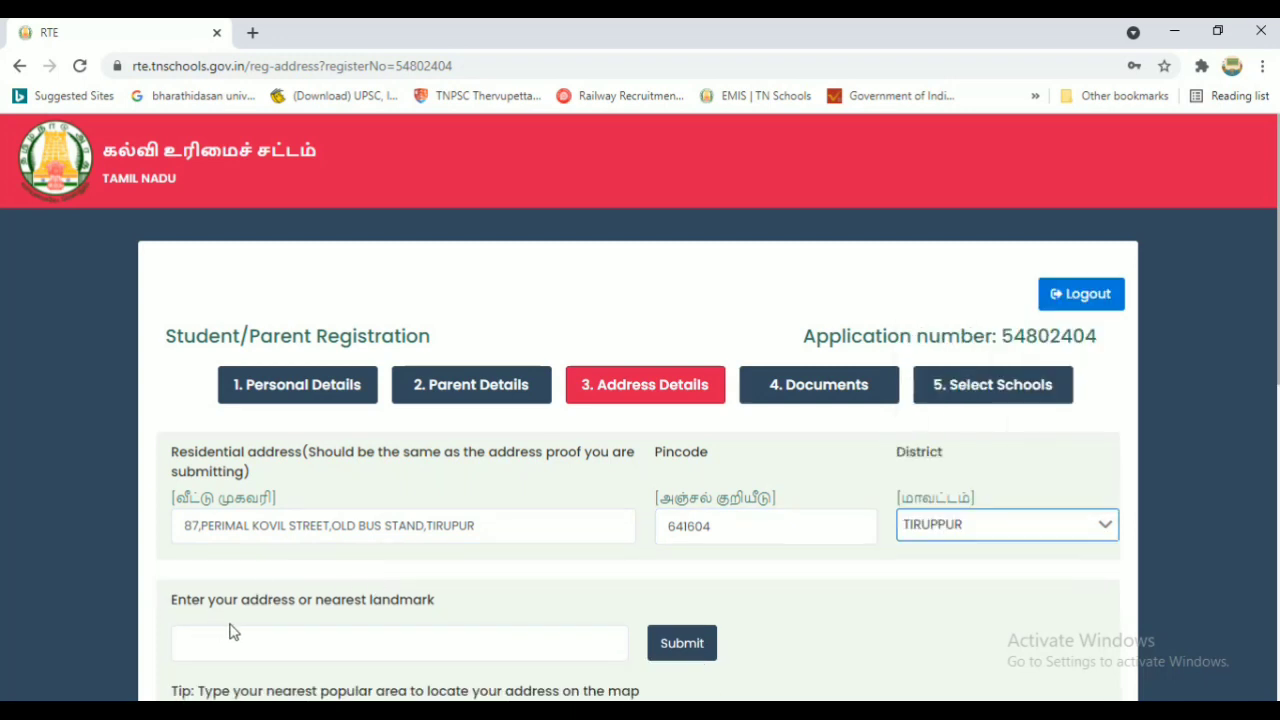
pyautogui.click(325, 633)
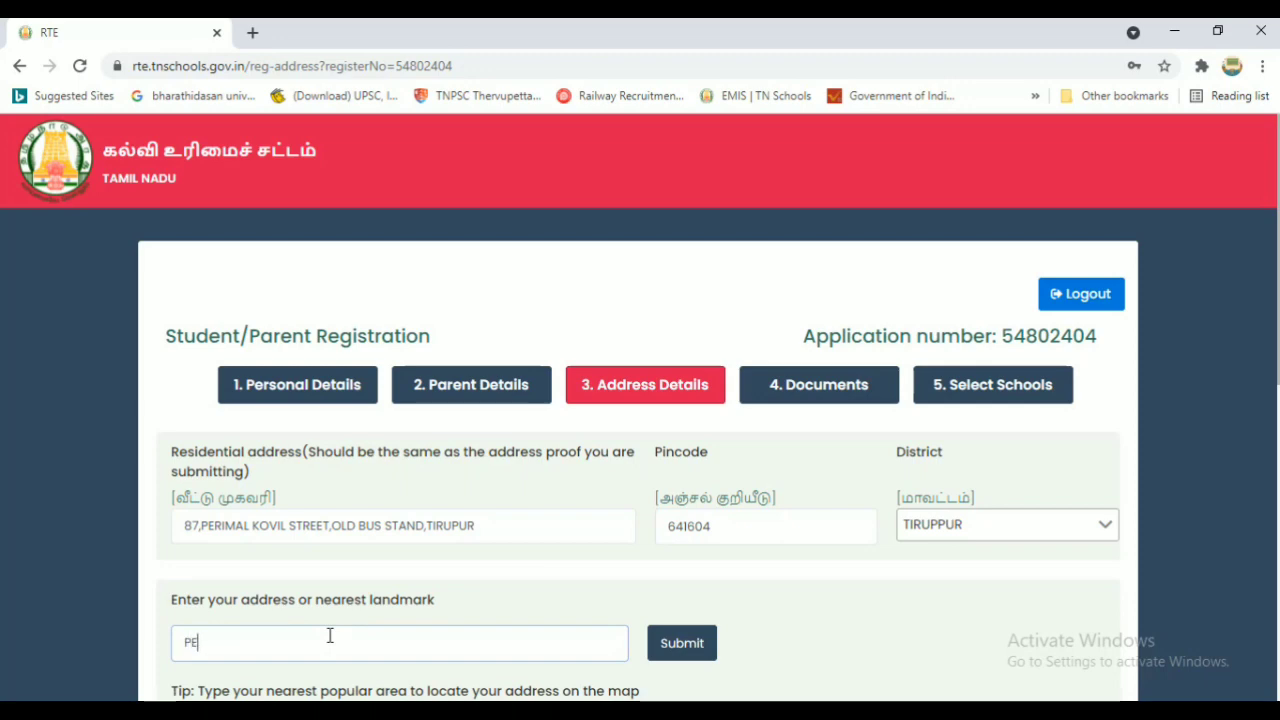
pyautogui.write('RIMALKOVIL')
# Search the landmark, zoom the map in on Tiruppur, and switch to satellite view
pyautogui.press('Return')
pyautogui.scroll(-4, 360, 378)
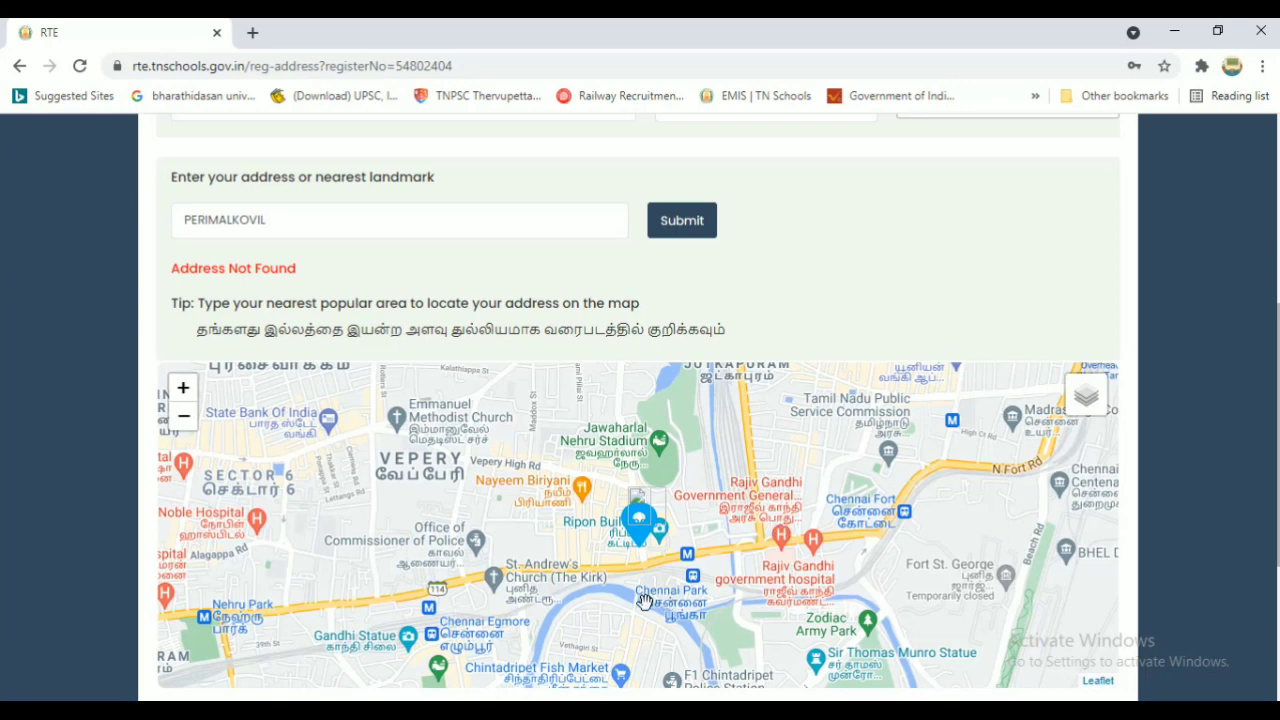
pyautogui.click(183, 416)
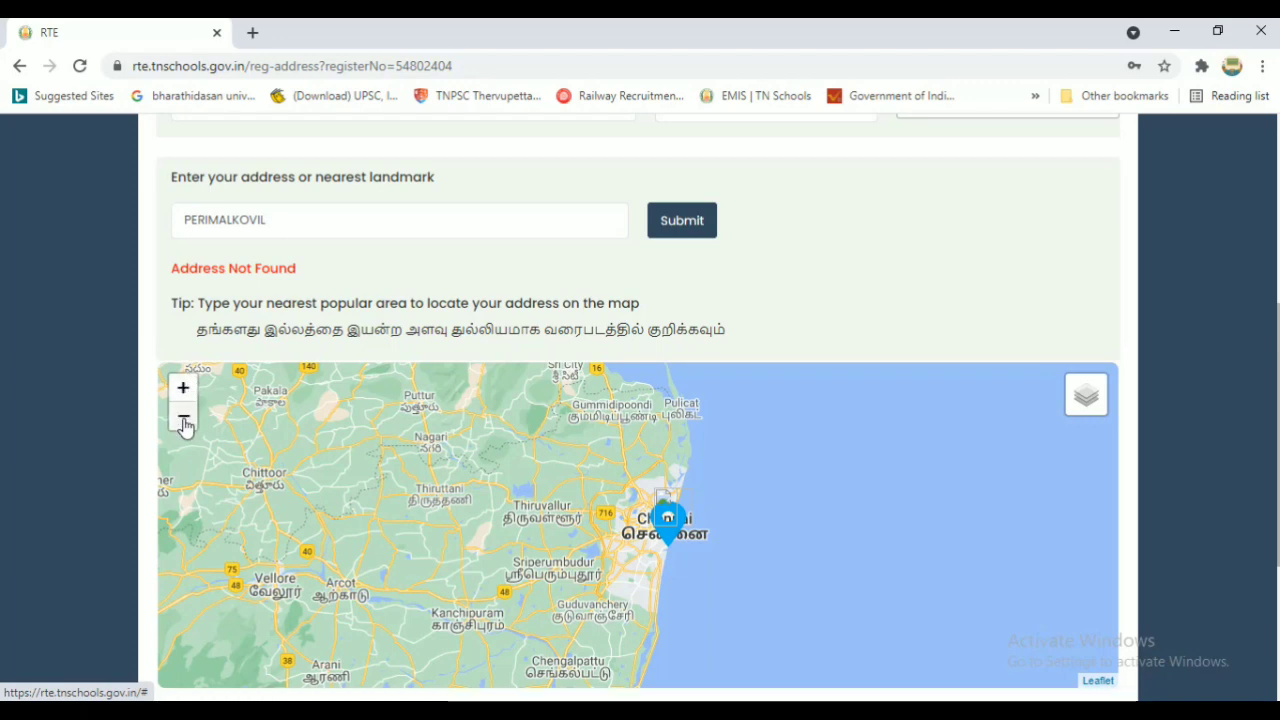
pyautogui.click(183, 420)
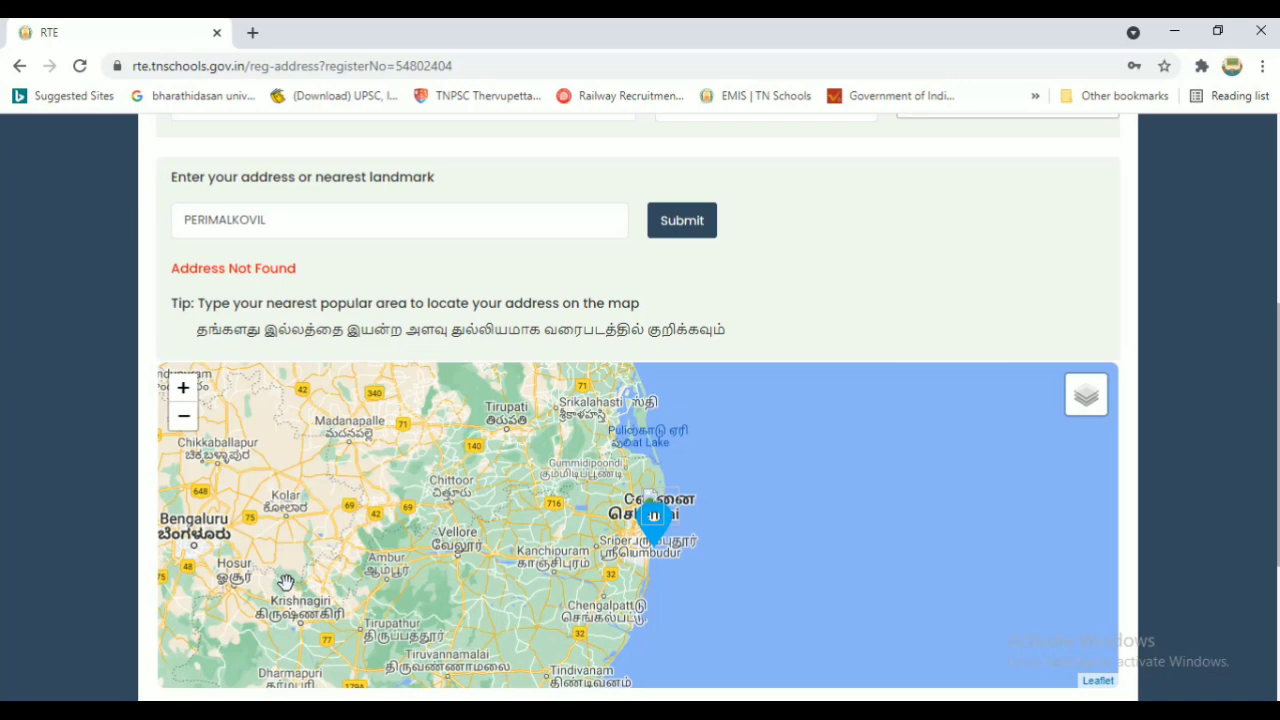
pyautogui.moveTo(1121, 437)
pyautogui.click(190, 391)
pyautogui.click(195, 393)
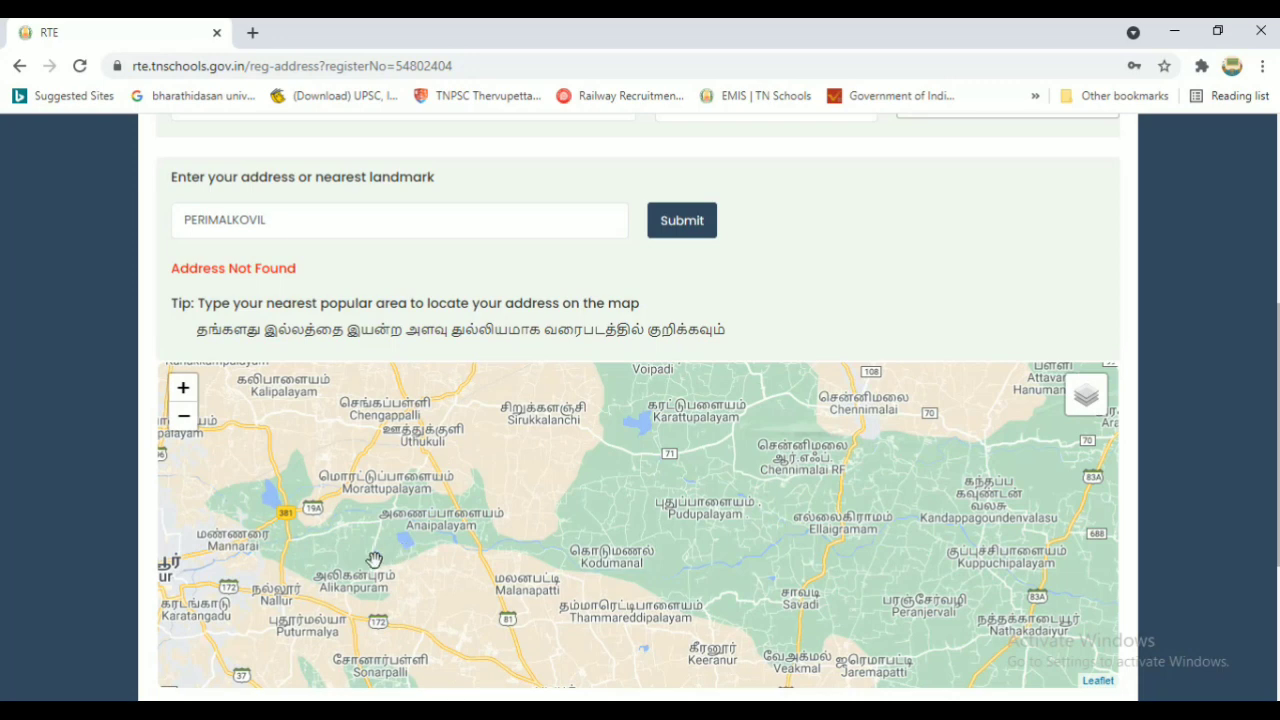
pyautogui.scroll(5, 374, 559)
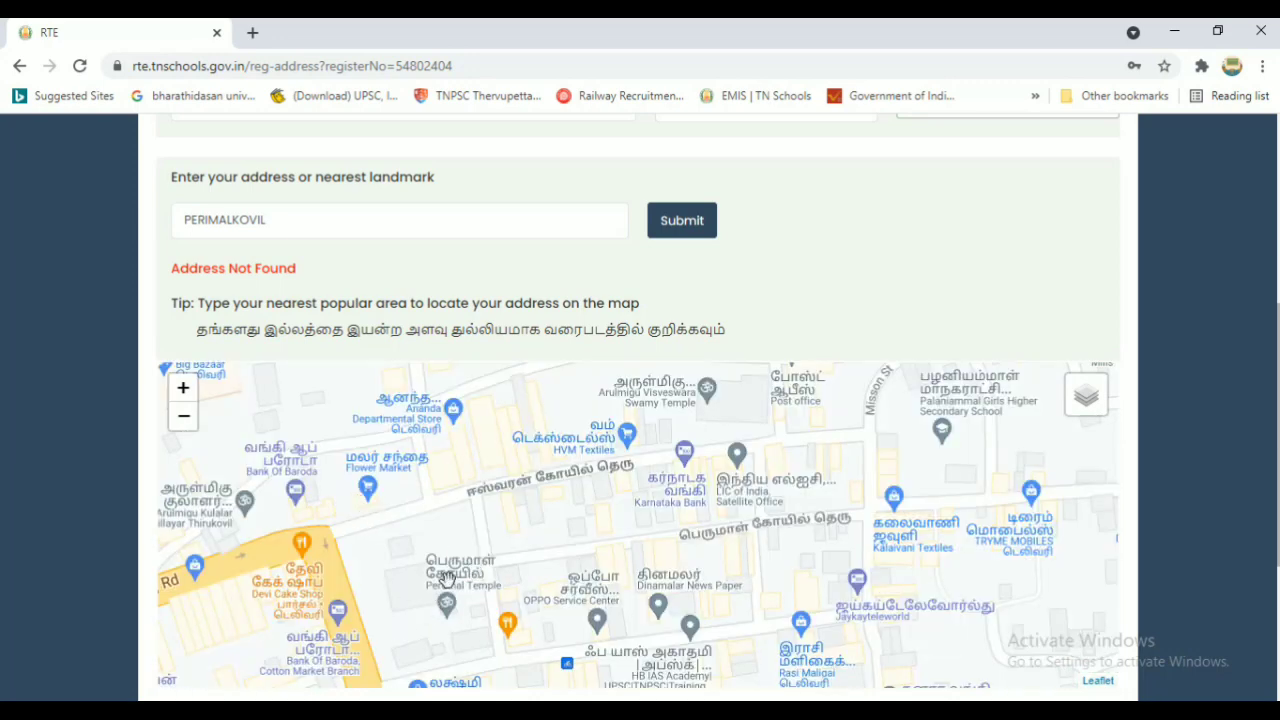
pyautogui.click(183, 388)
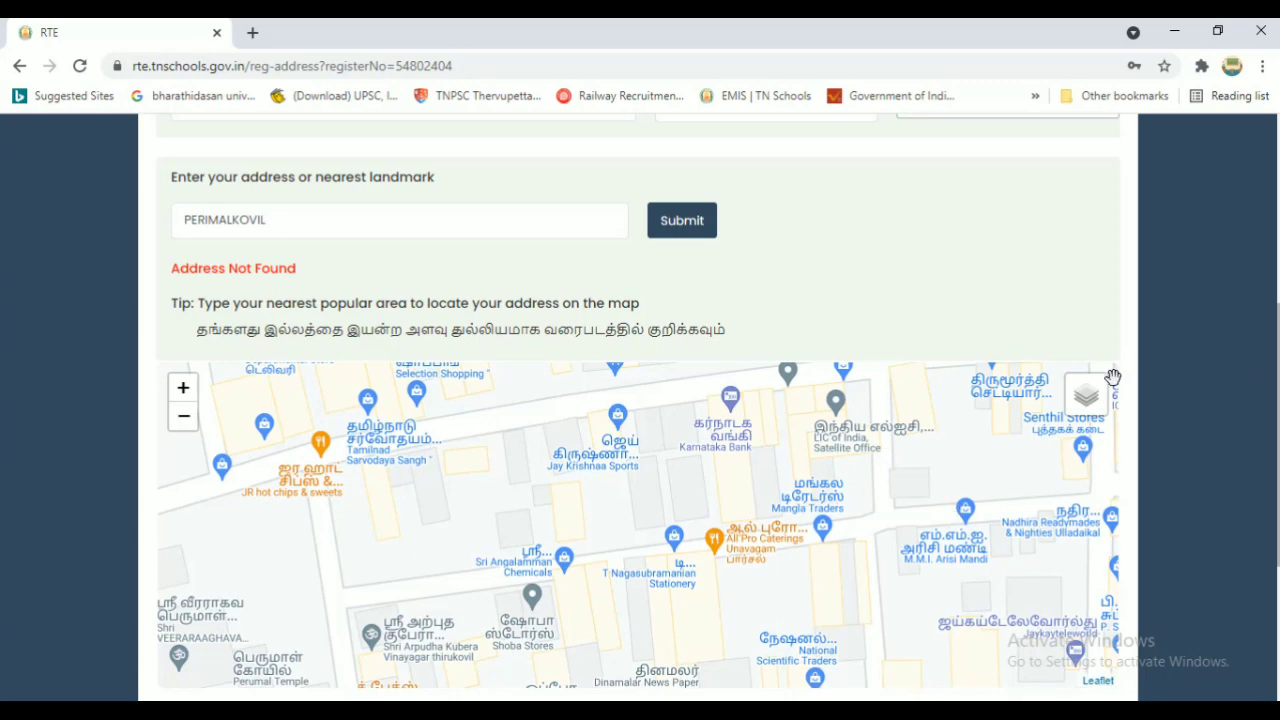
pyautogui.moveTo(1093, 397)
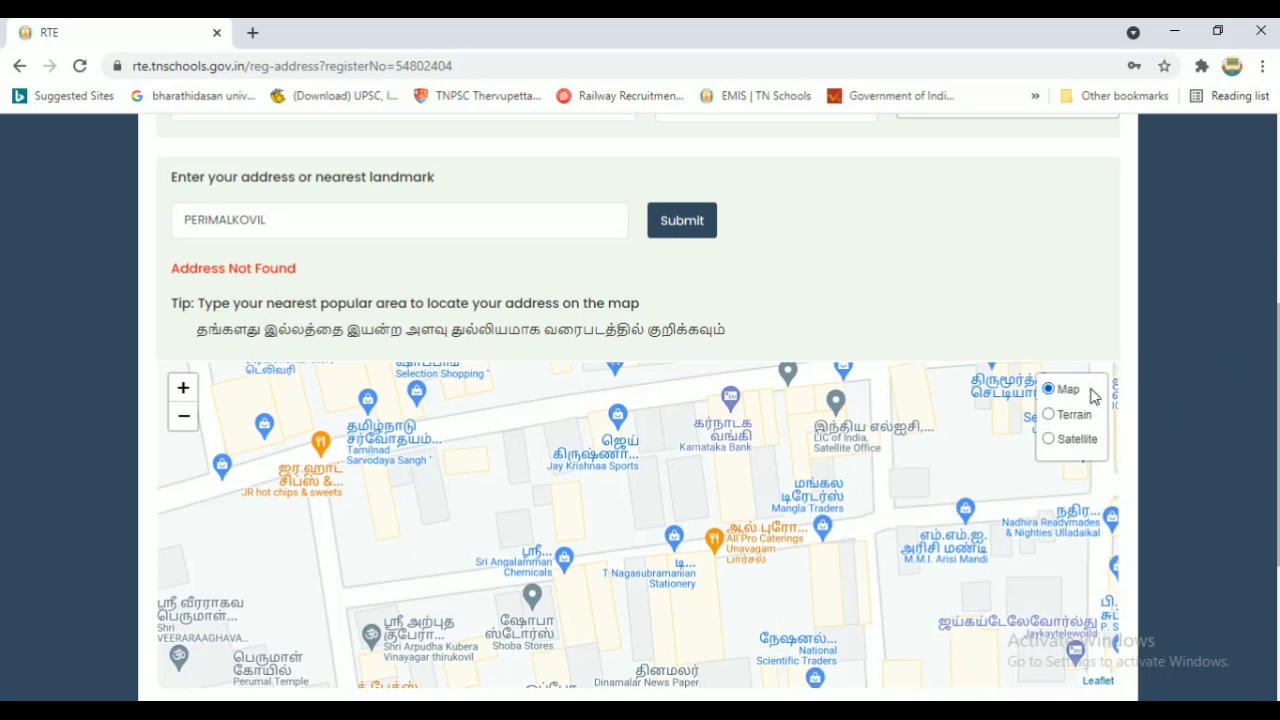
pyautogui.click(1076, 441)
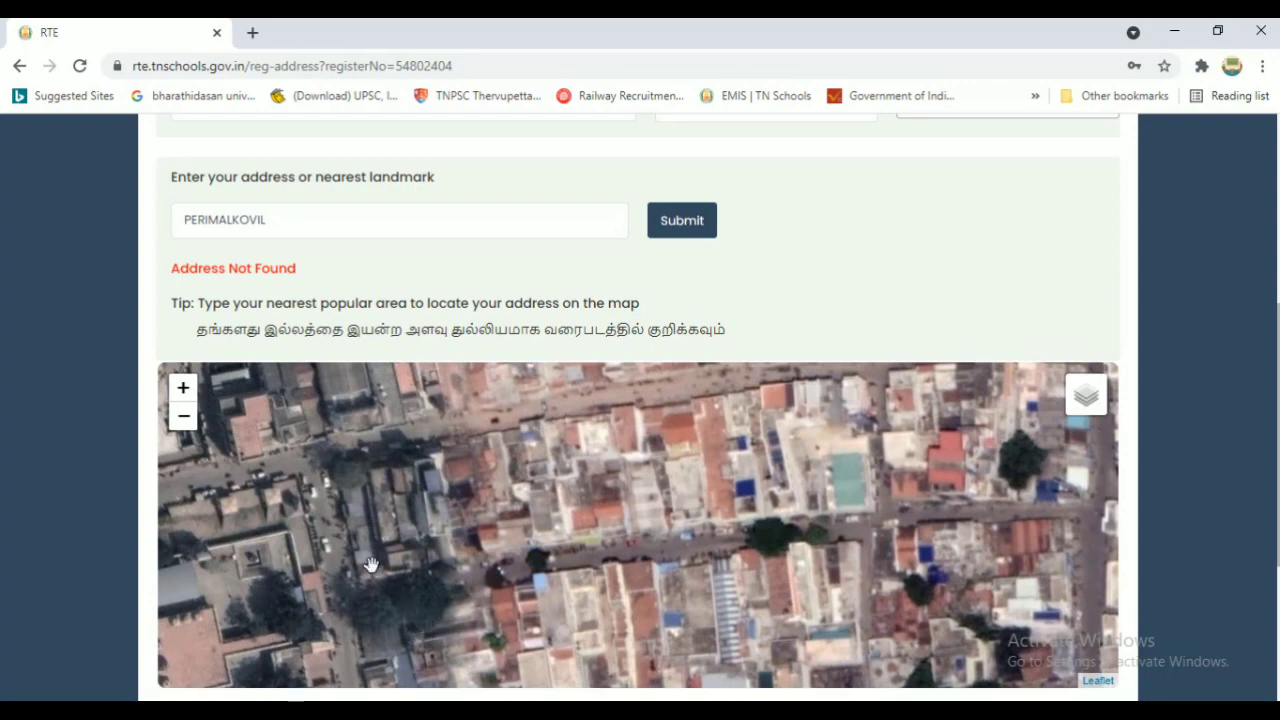
pyautogui.scroll(-3, 600, 580)
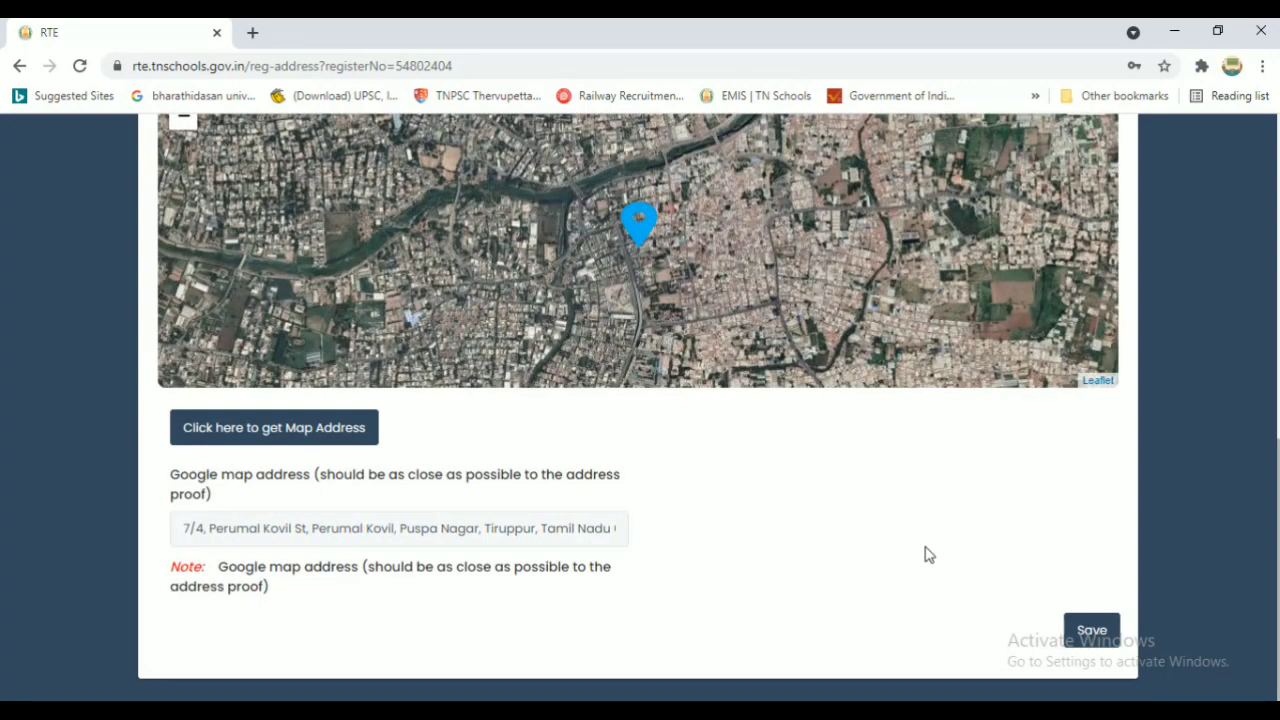
# Save the address details and confirm the map address in the Confirmation dialog
pyautogui.click(1092, 630)
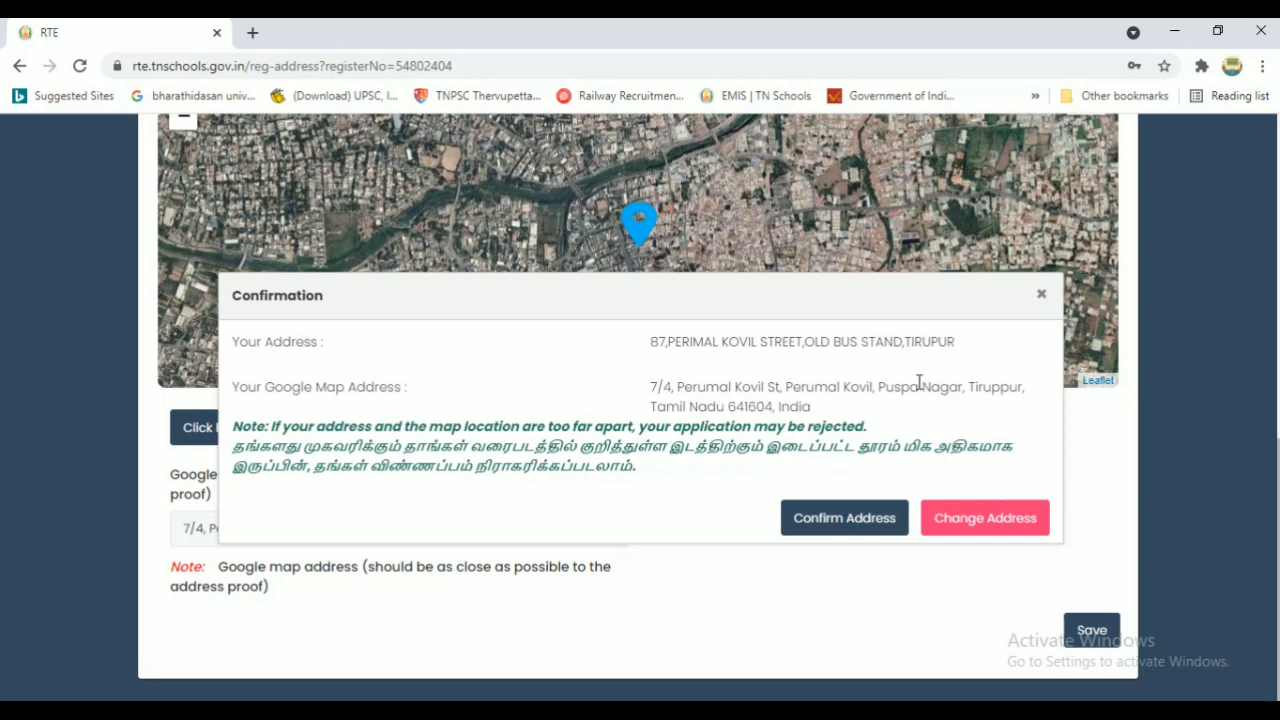
pyautogui.click(872, 517)
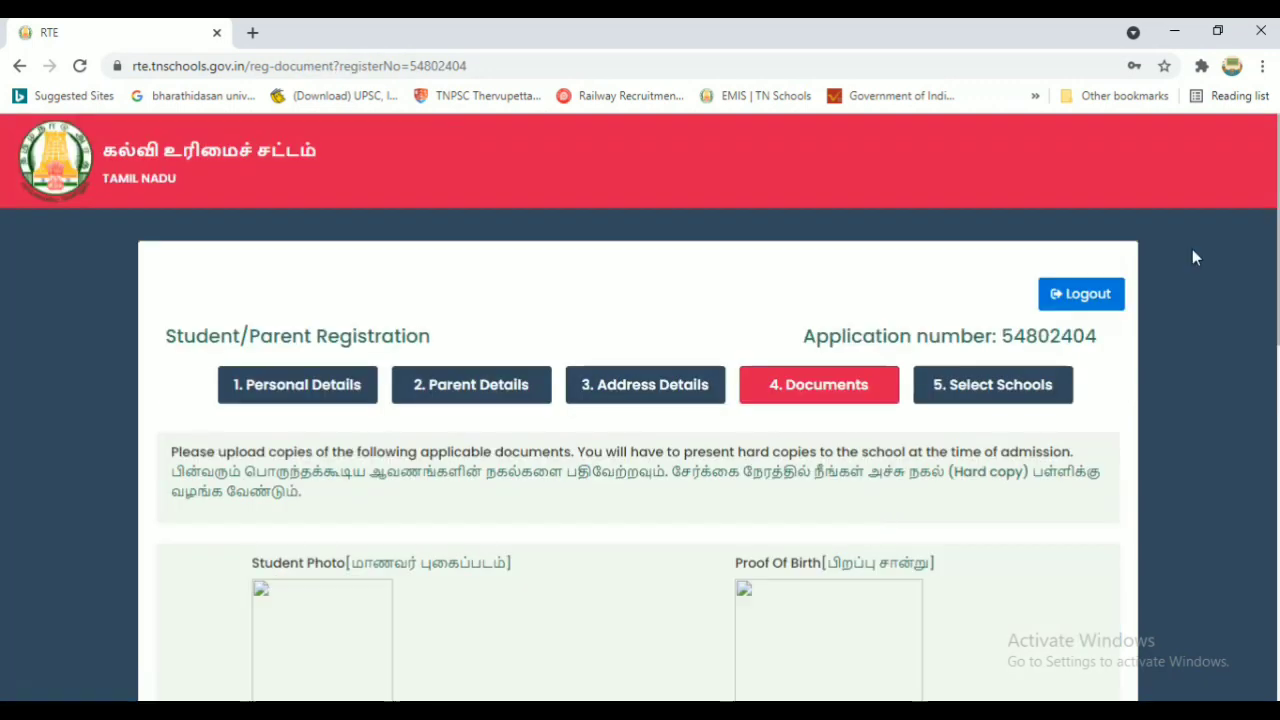
# Attach the student photo and birth.jpg as the proof of birth document
pyautogui.scroll(-5, 640, 400)
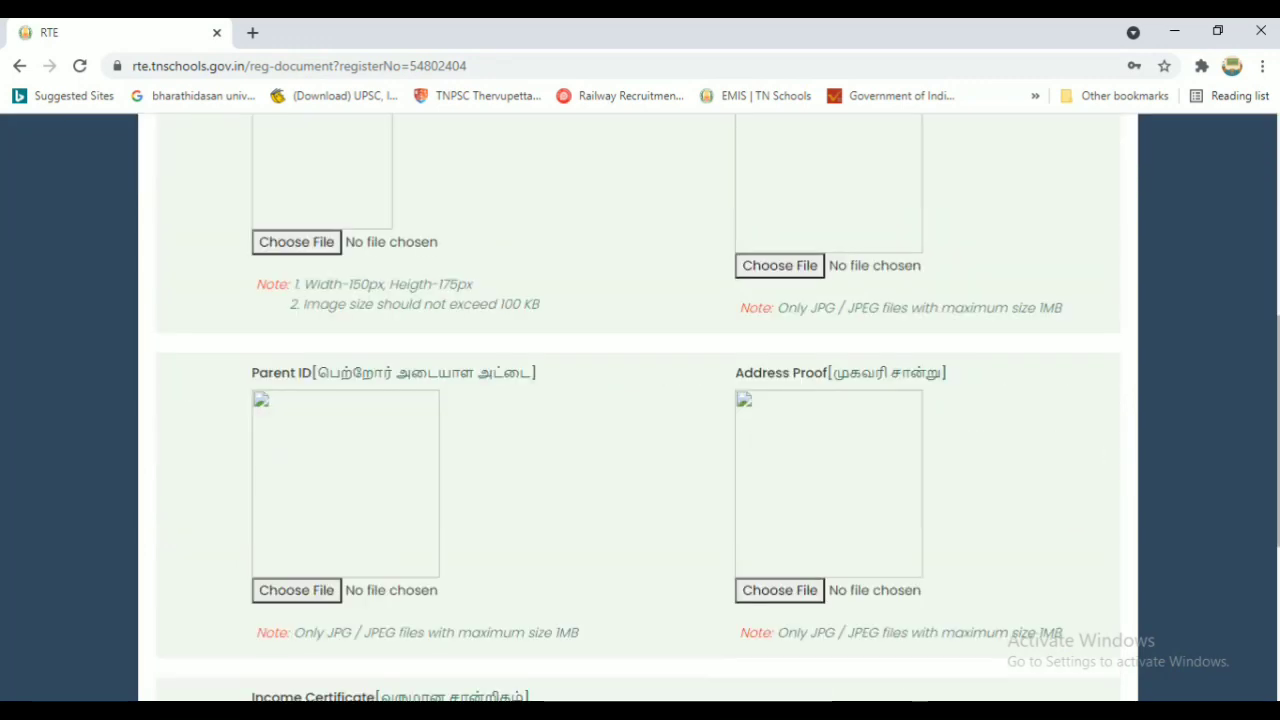
pyautogui.scroll(2, 1277, 305)
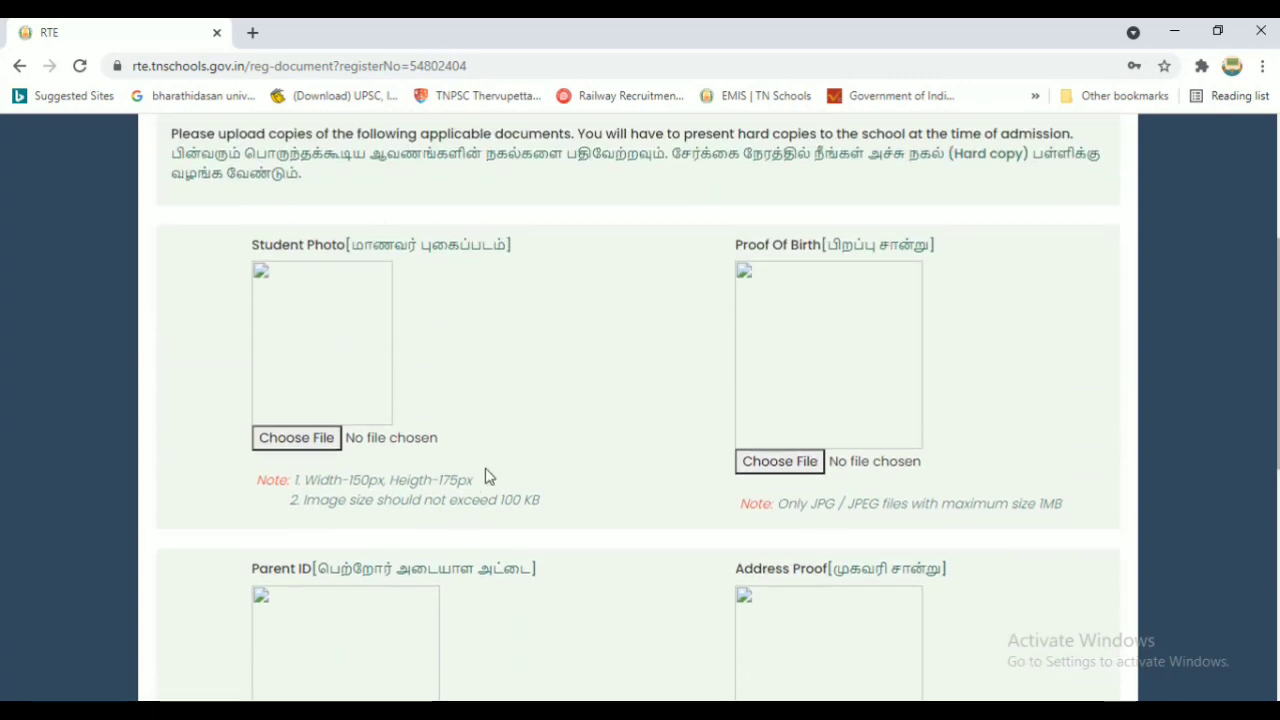
pyautogui.click(289, 440)
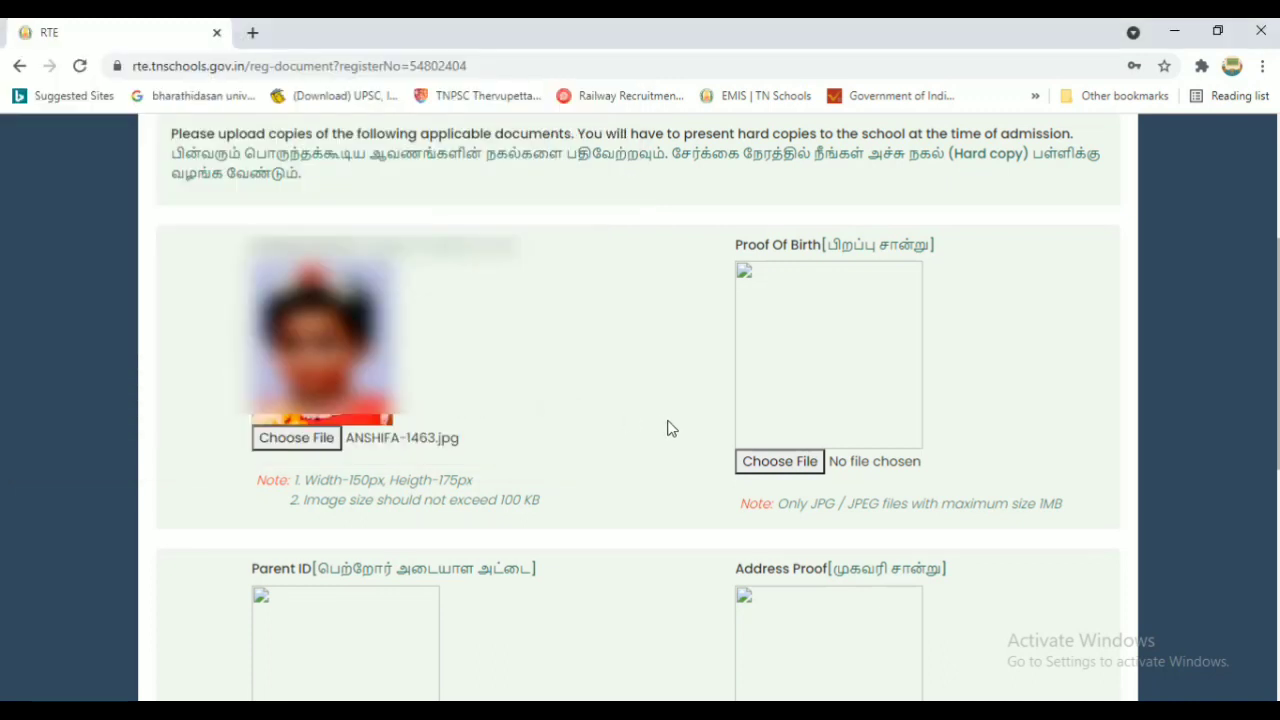
pyautogui.click(771, 460)
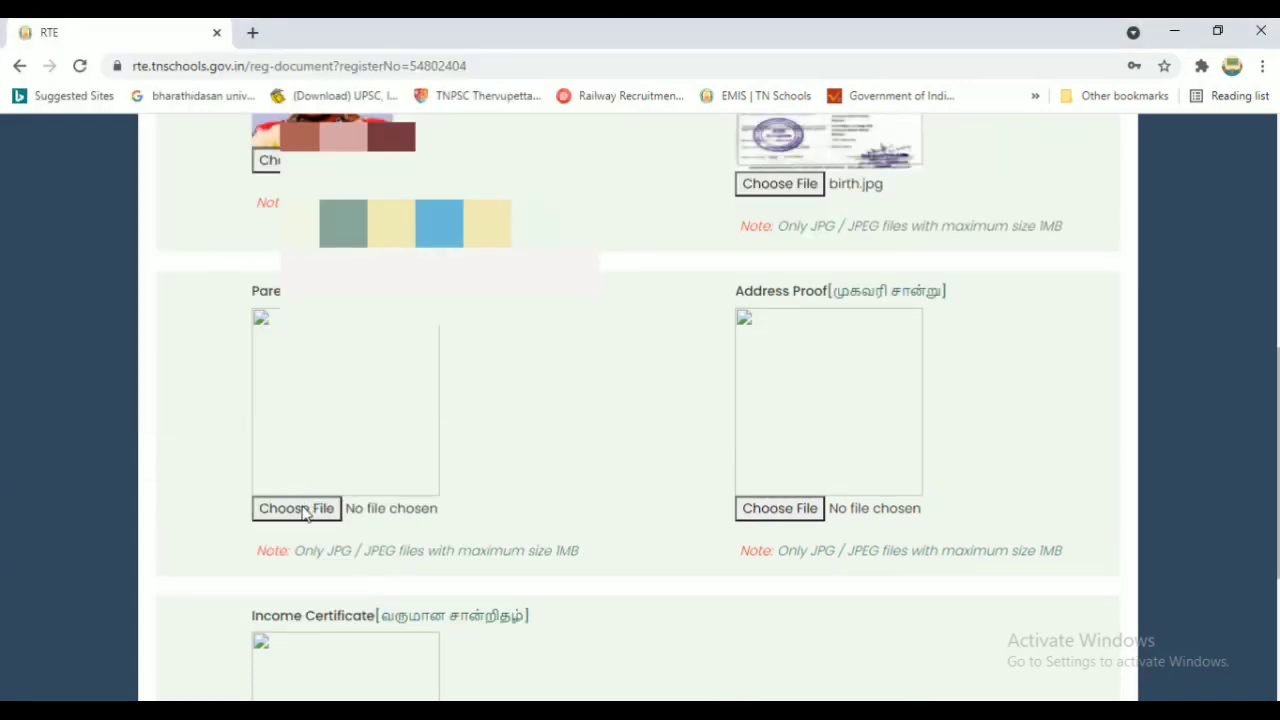
pyautogui.click(297, 508)
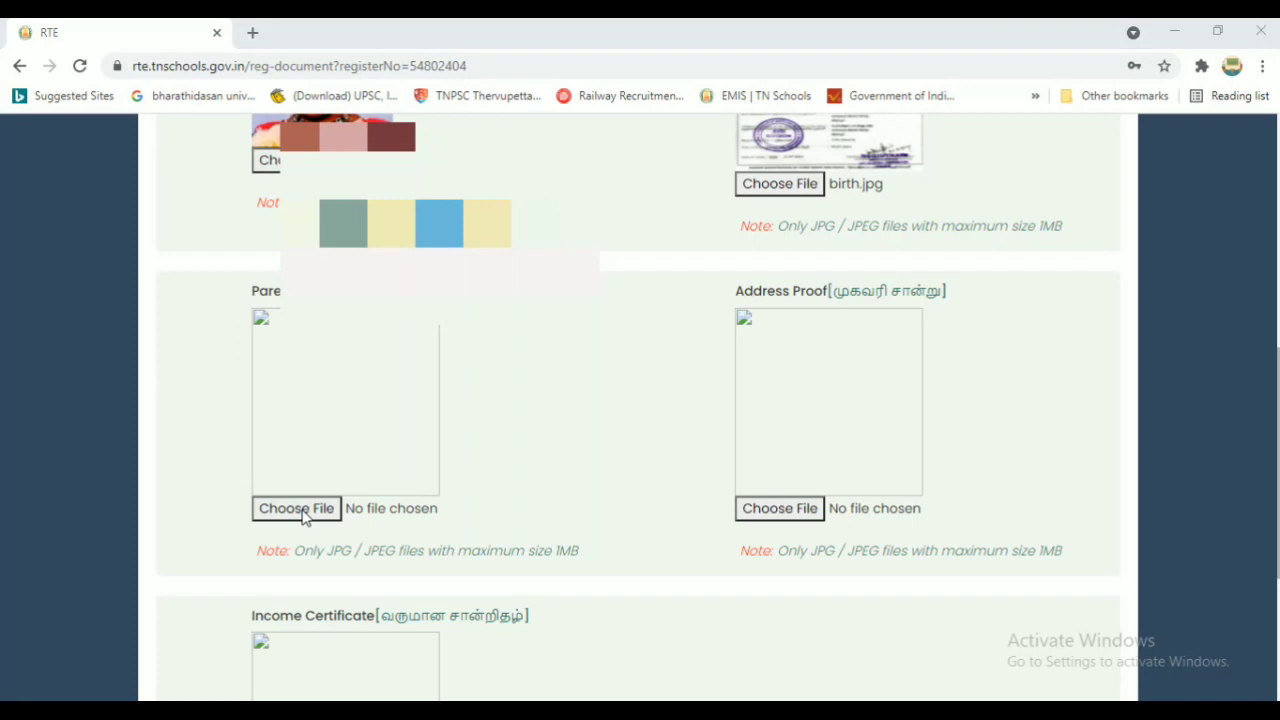